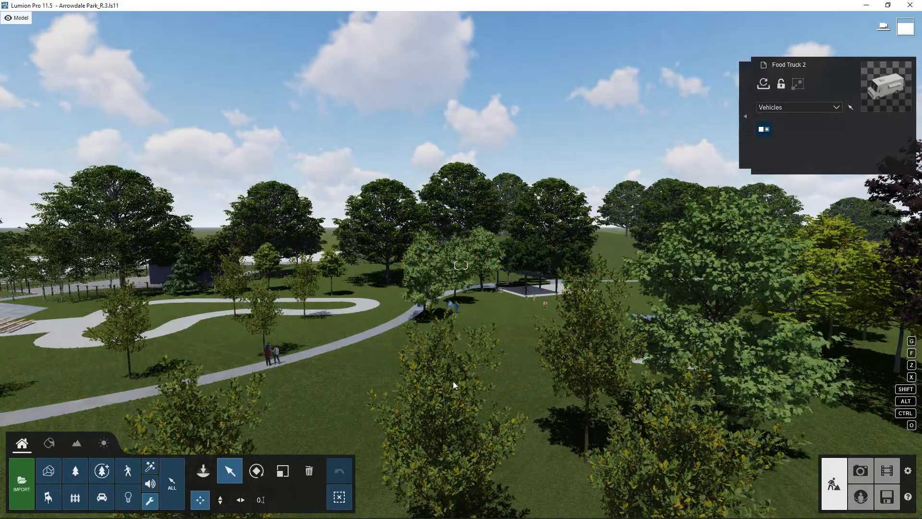
- Turn the view toward the playground and switch to Photo mode
right_drag(453, 383, 754, 432)
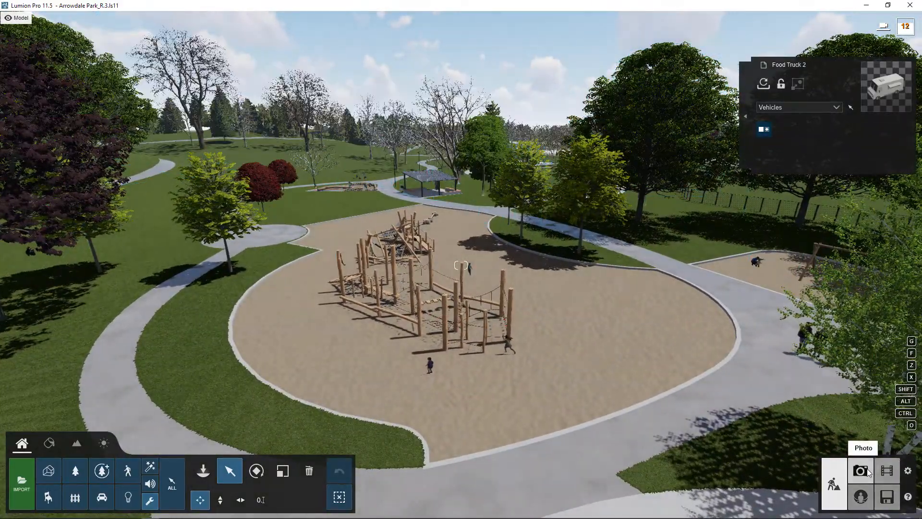
click(860, 471)
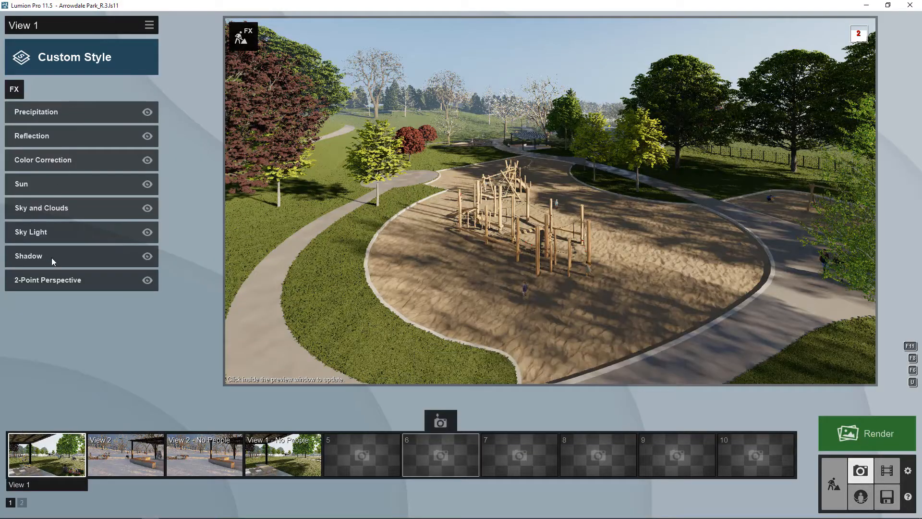
- Preview the 'View 2 - No People' photo, then return to empty photo slot 5
click(372, 457)
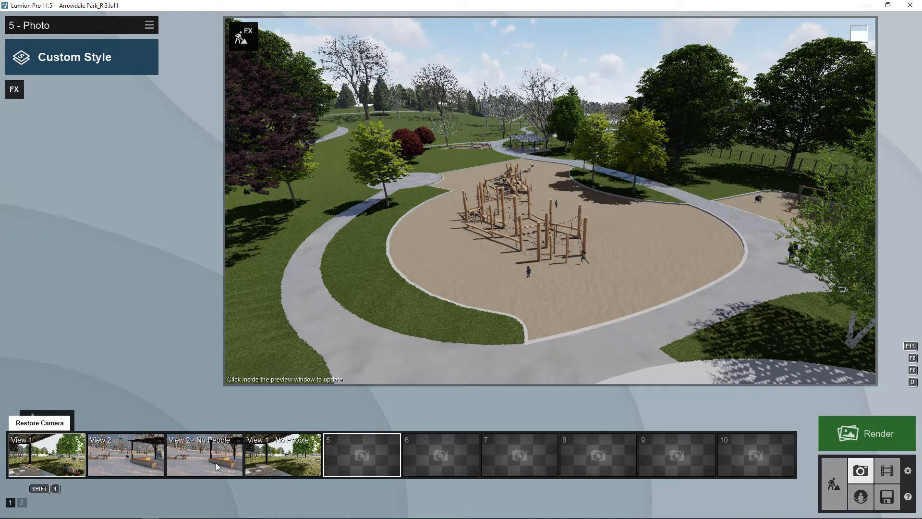
click(186, 455)
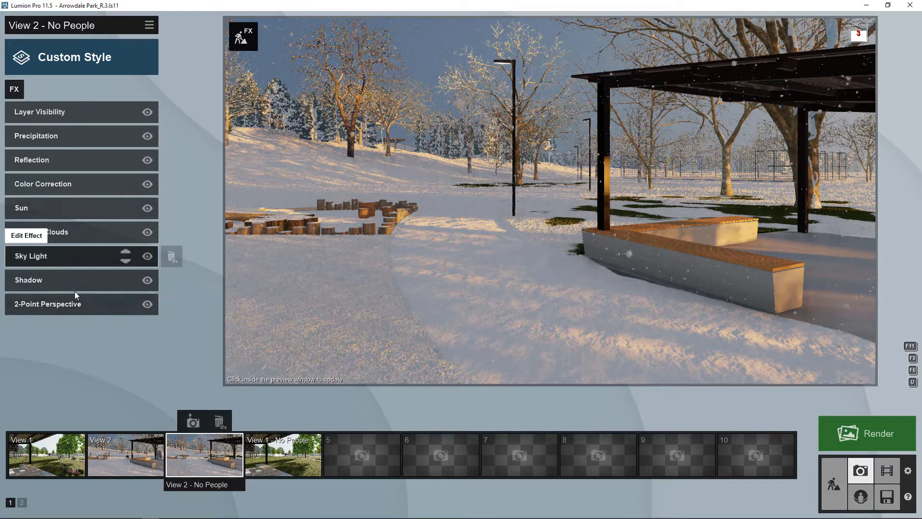
mouse_move(385, 455)
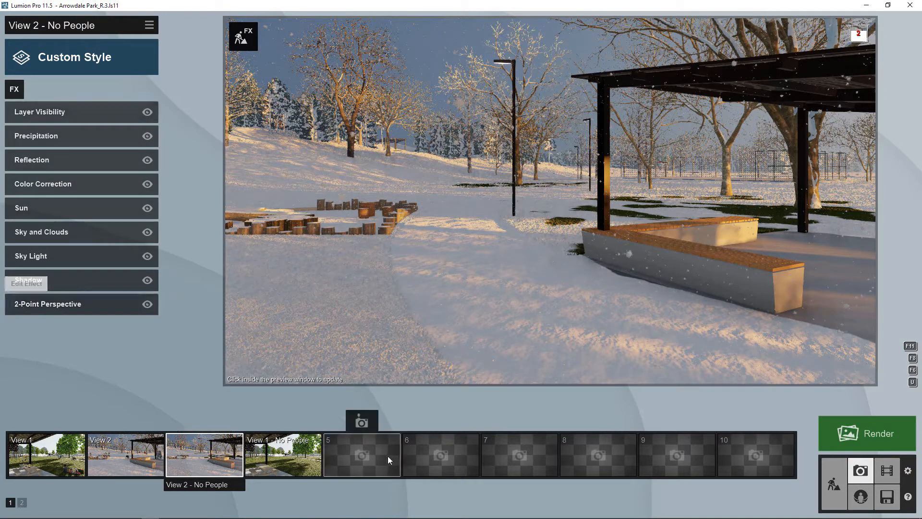
click(373, 453)
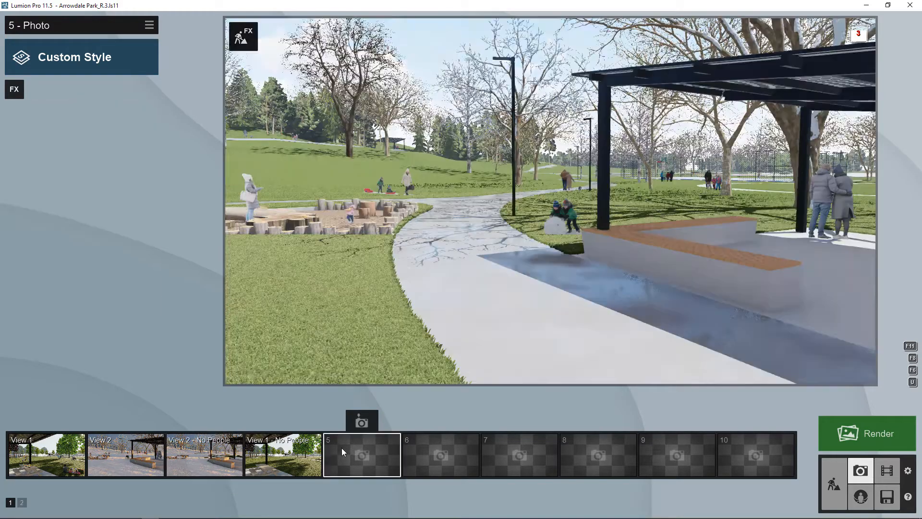
- Move the camera toward the playground and reset it to 1.60 m eye level
right_drag(550, 201, 331, 192)
key(w)
right_drag(725, 229, 490, 227)
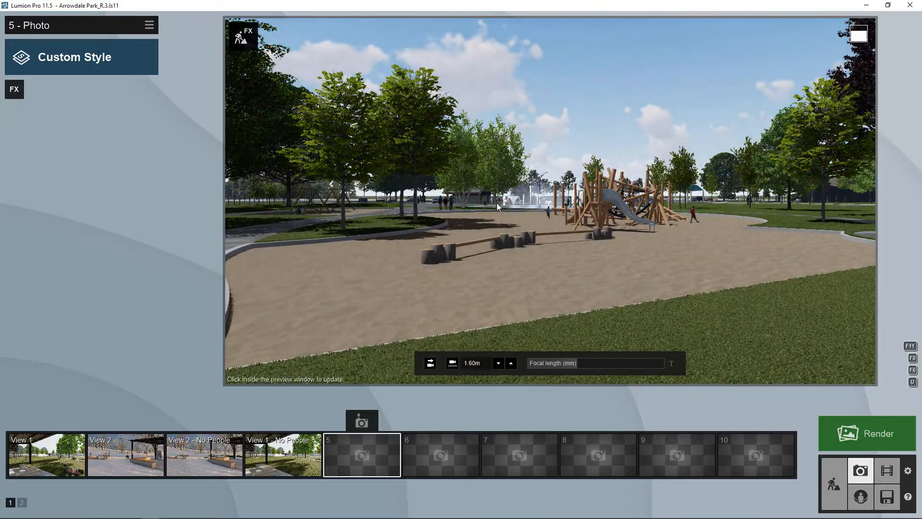
key(w)
right_drag(502, 184, 547, 204)
key(w)
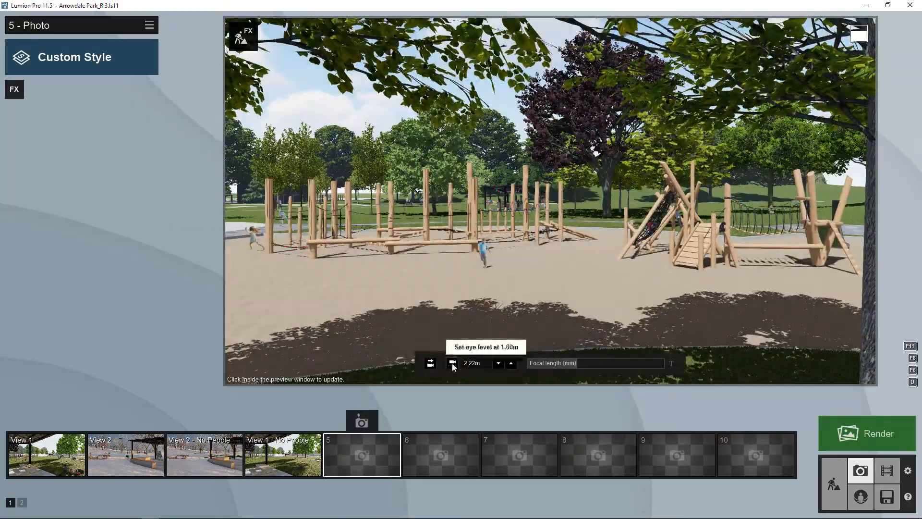
click(453, 363)
click(430, 363)
- Widen the lens to about 21 mm, frame the playground, and store the view in photo 5
right_drag(441, 288, 677, 238)
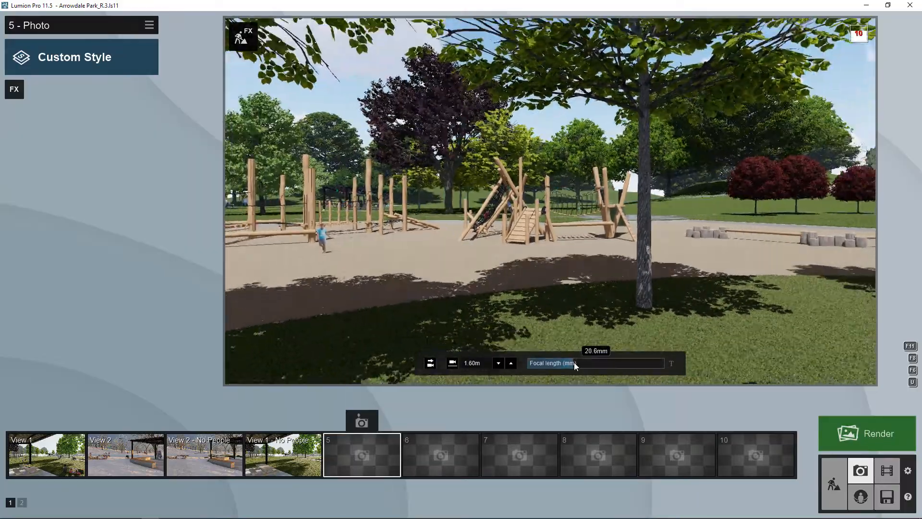
drag(574, 362, 596, 362)
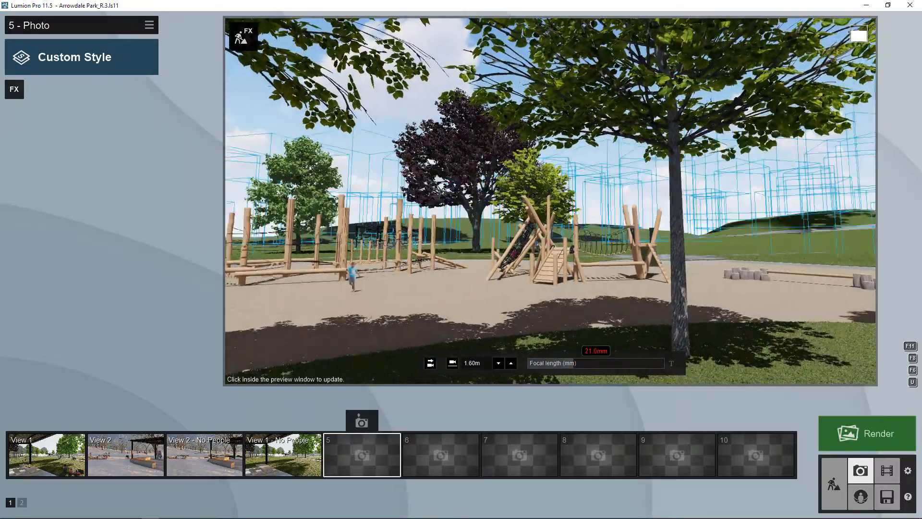
right_drag(482, 205, 474, 216)
key(a)
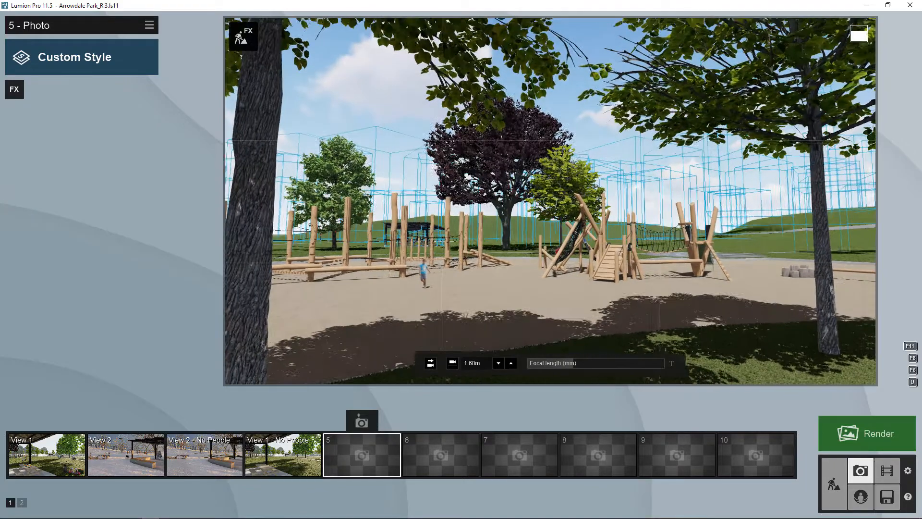
key(w)
right_drag(705, 204, 711, 221)
key(d)
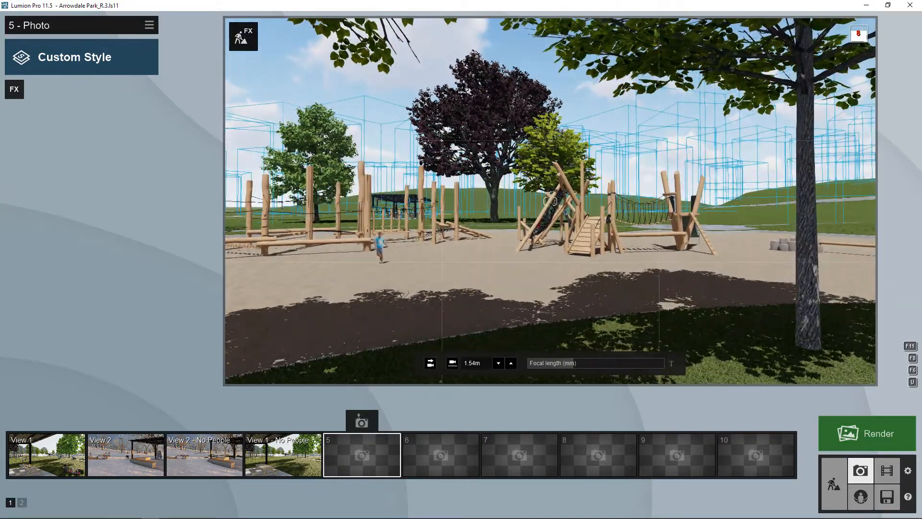
click(360, 421)
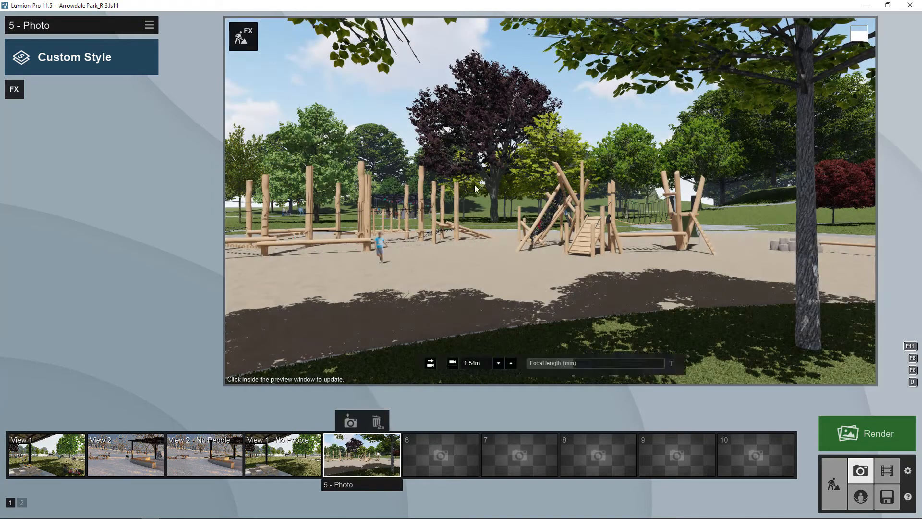
- Add a Sun effect with height about 11°, heading 46.4° and increased brightness
click(14, 90)
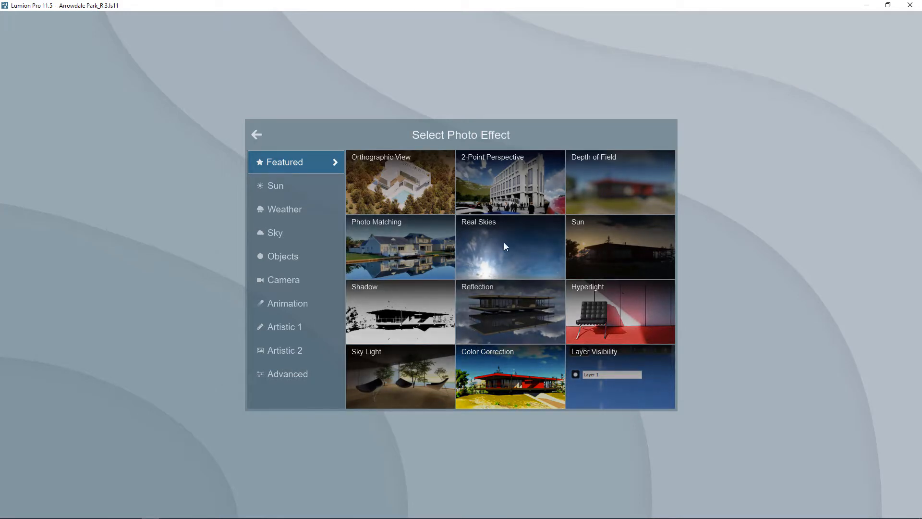
click(296, 185)
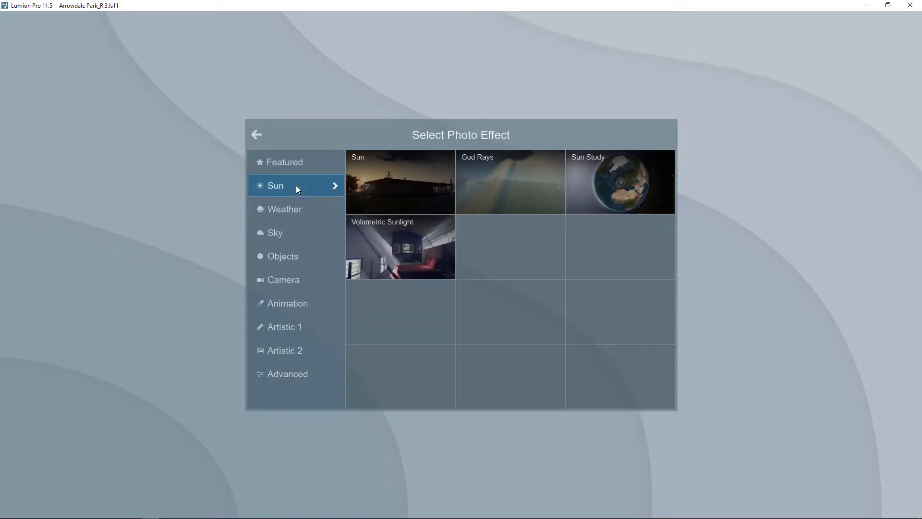
click(421, 188)
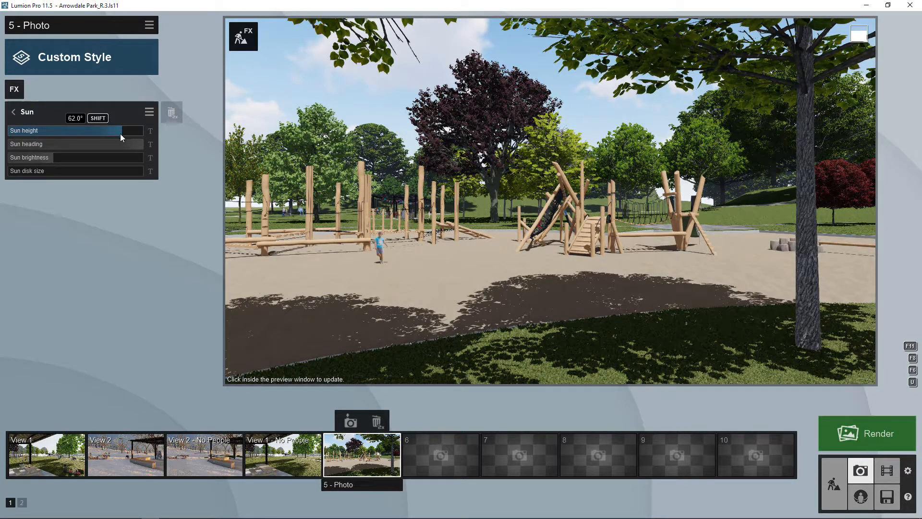
drag(120, 132, 68, 158)
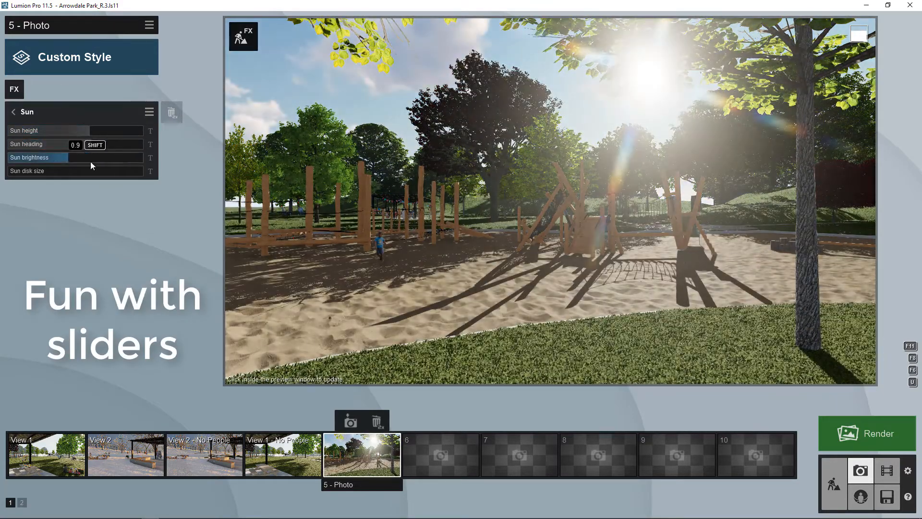
click(90, 145)
click(83, 132)
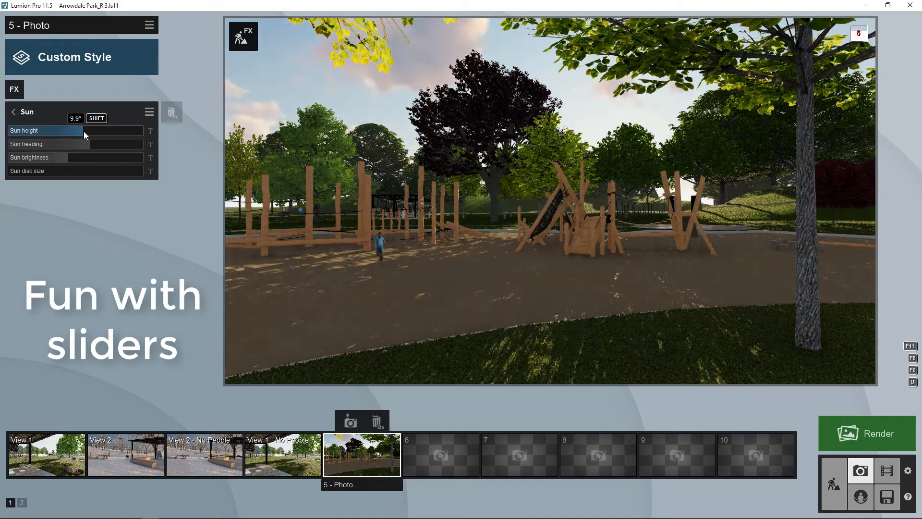
click(93, 144)
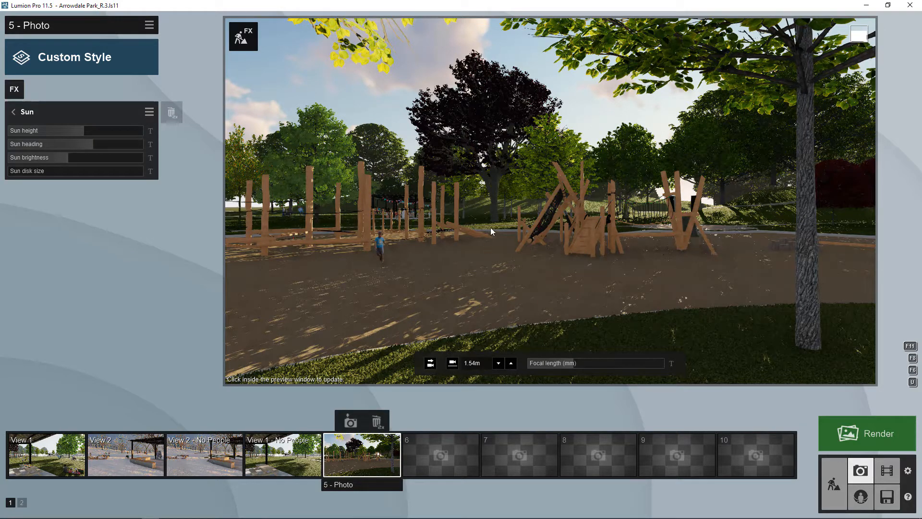
click(14, 111)
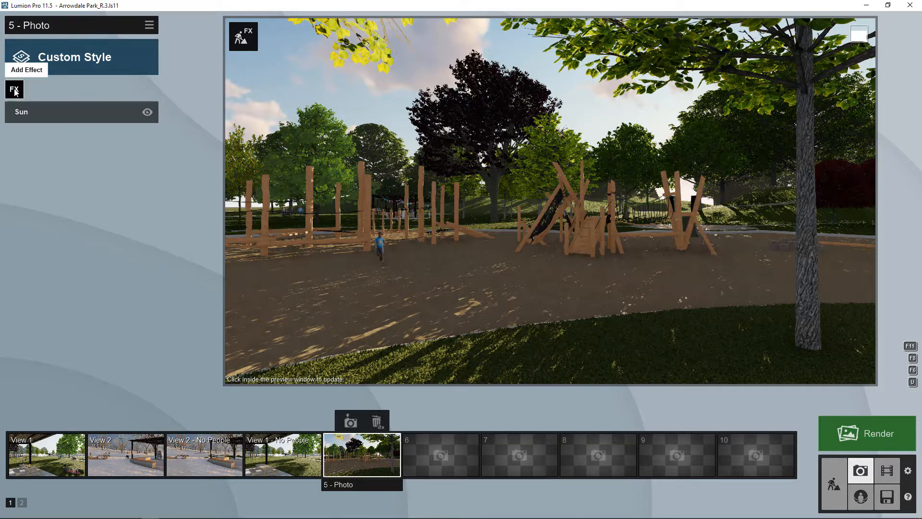
- Add a 2-Point Perspective effect and leave it enabled
click(14, 89)
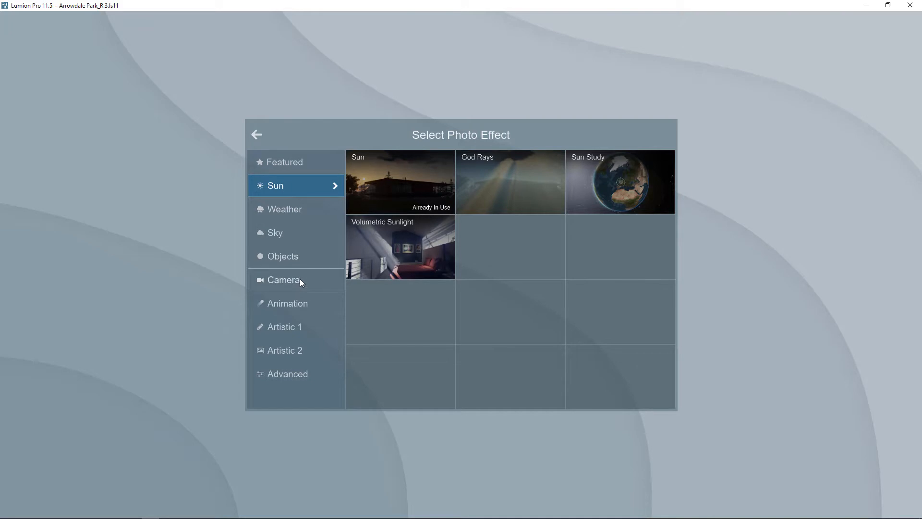
click(287, 166)
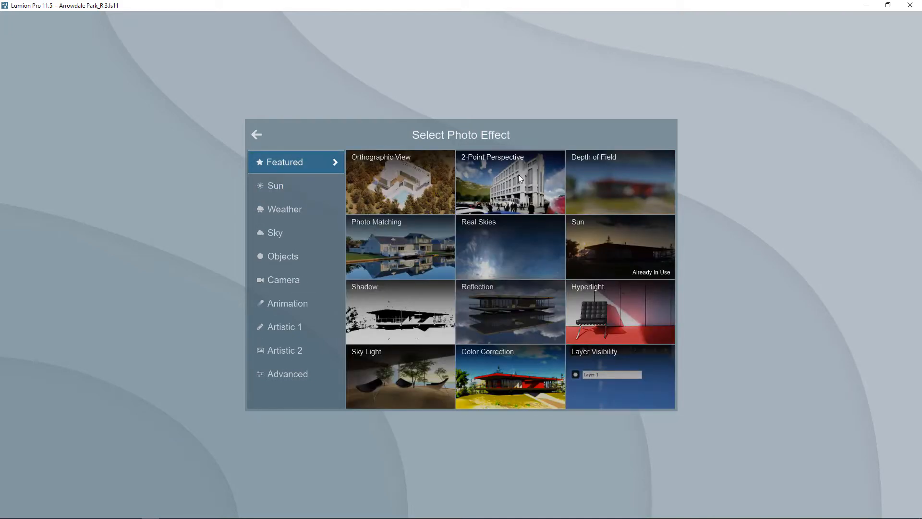
click(281, 273)
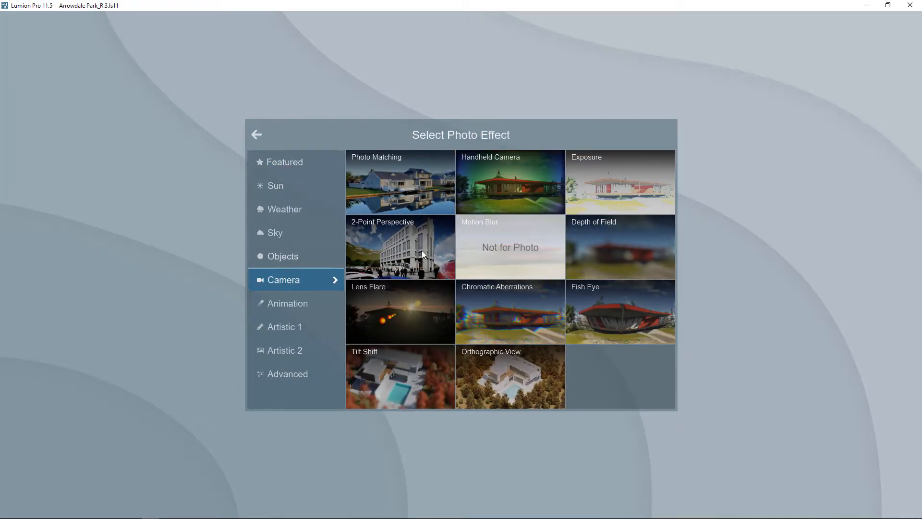
click(388, 247)
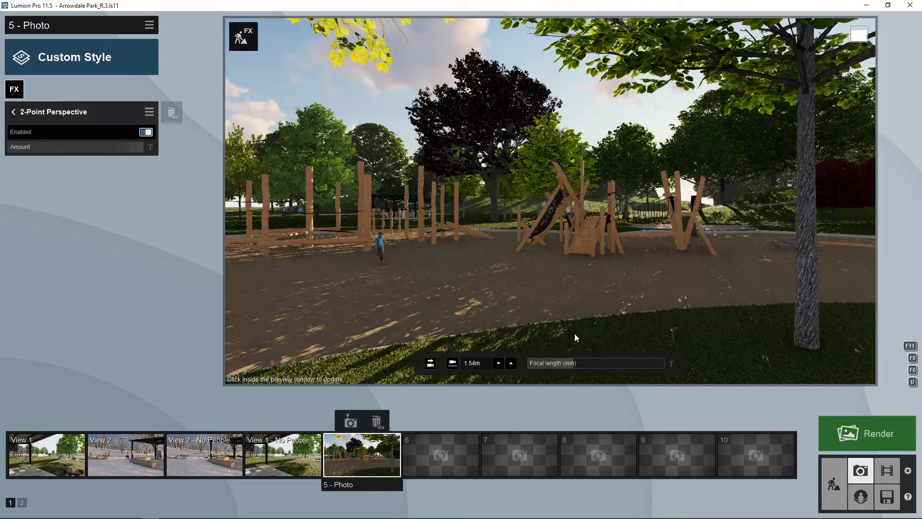
click(143, 134)
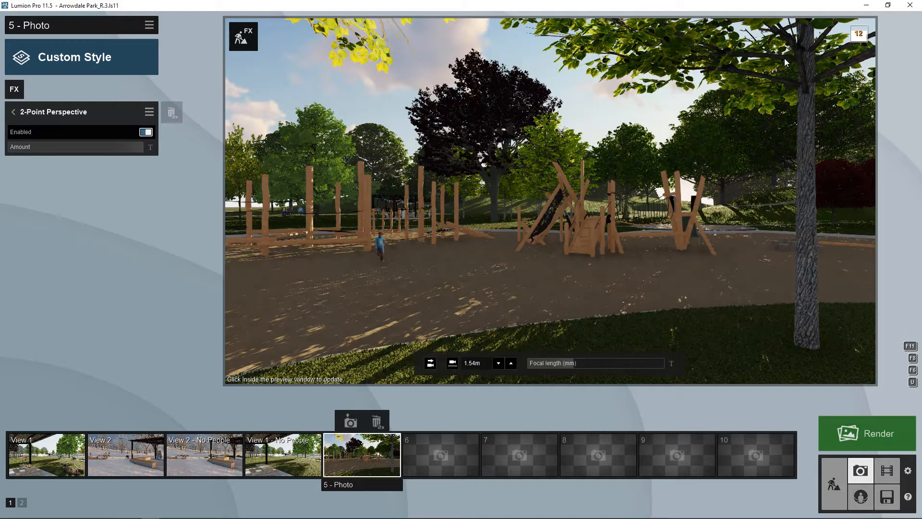
click(145, 132)
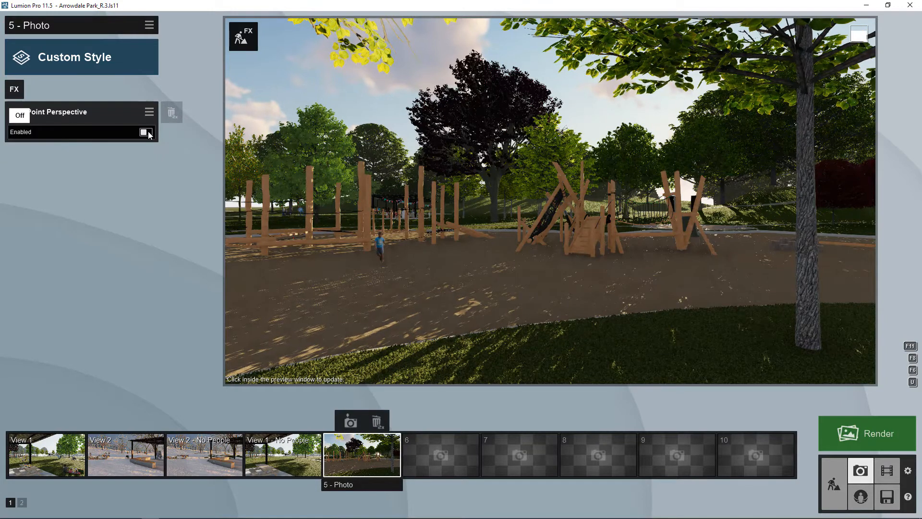
click(145, 132)
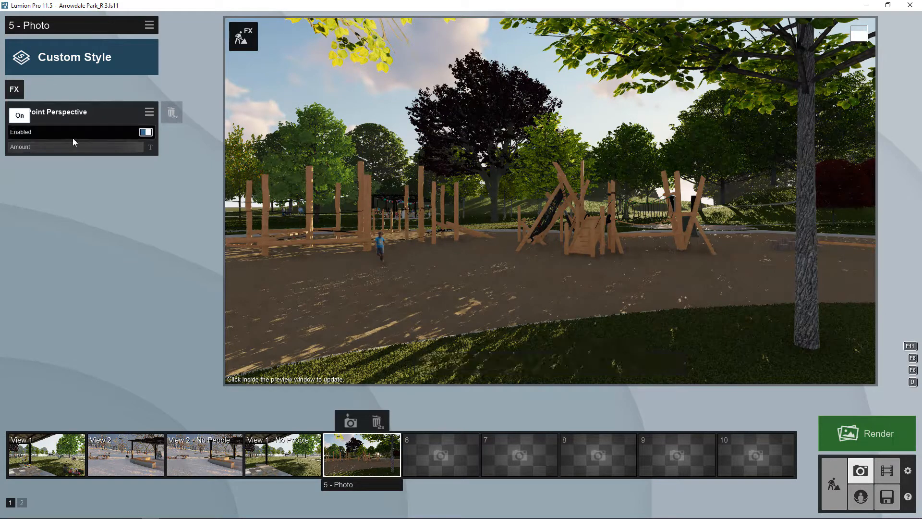
- Move 2-Point Perspective below Sun in the effect stack
click(13, 112)
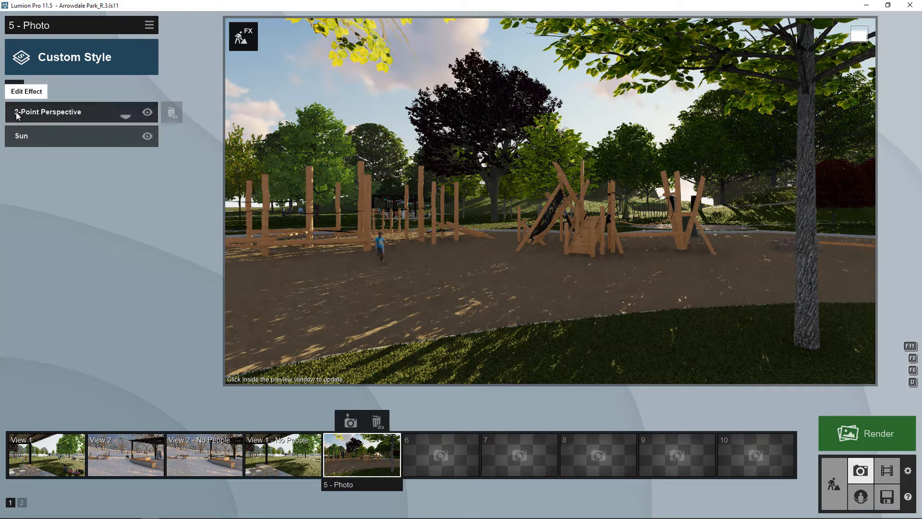
click(125, 119)
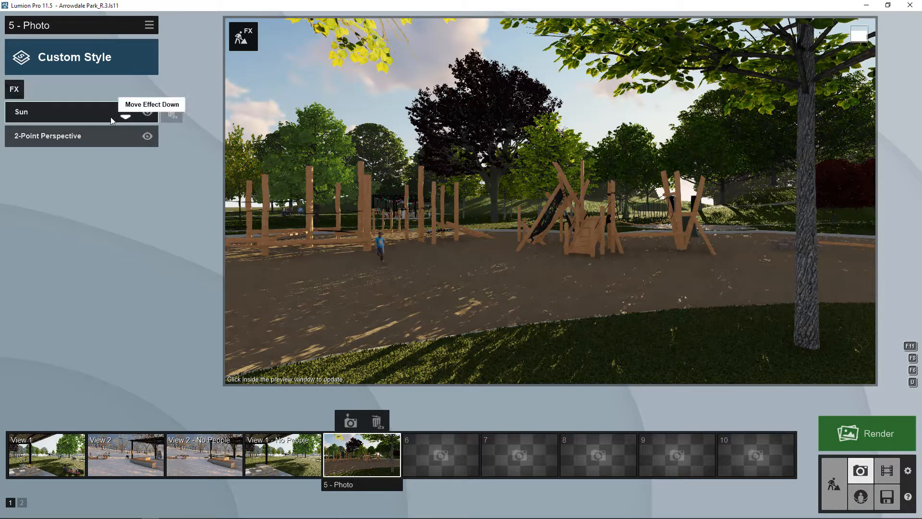
click(68, 114)
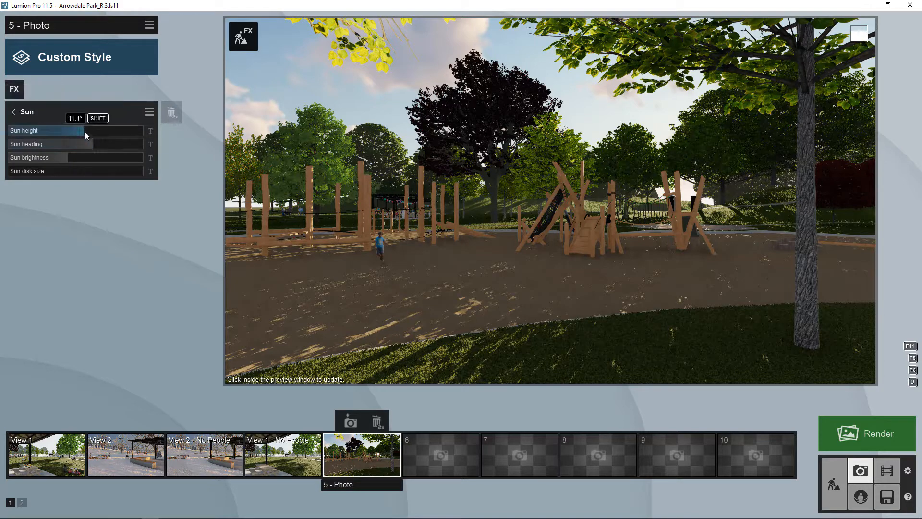
- Raise the sun height to 14.3° and add a Real Skies effect
drag(84, 132, 87, 128)
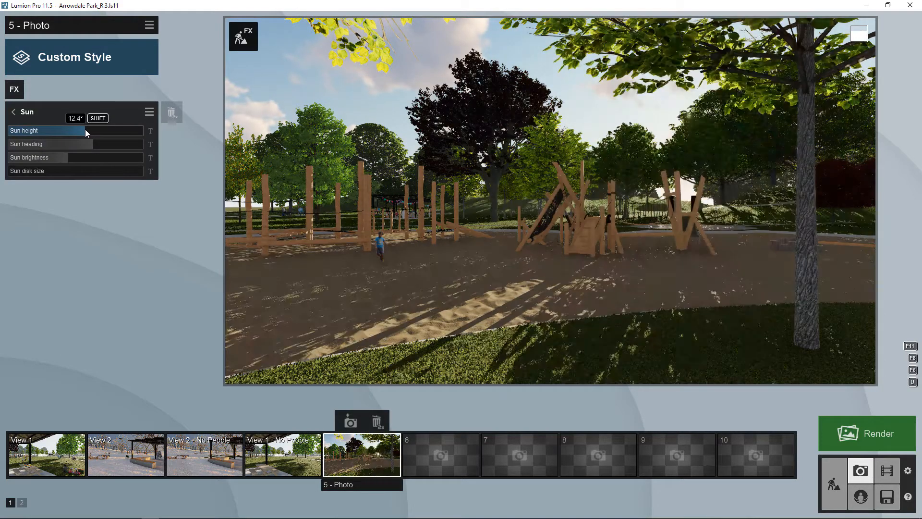
click(29, 112)
click(243, 36)
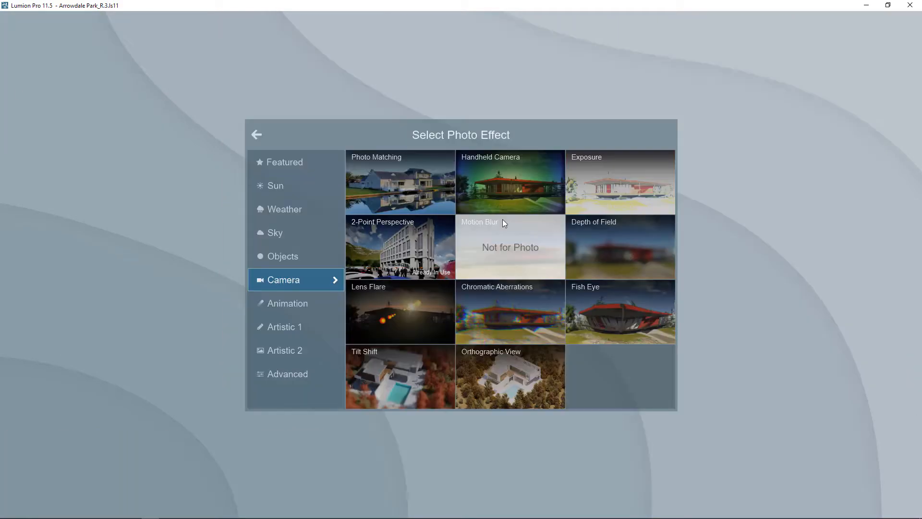
click(287, 238)
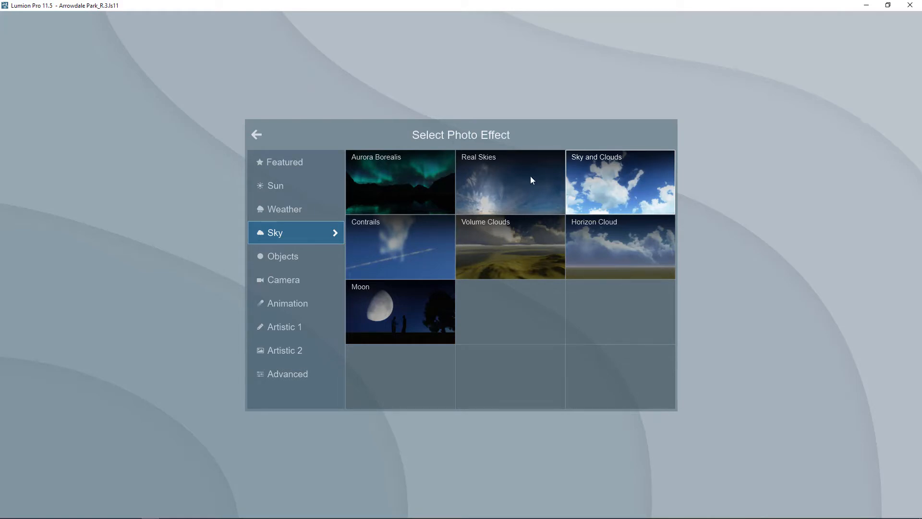
click(490, 180)
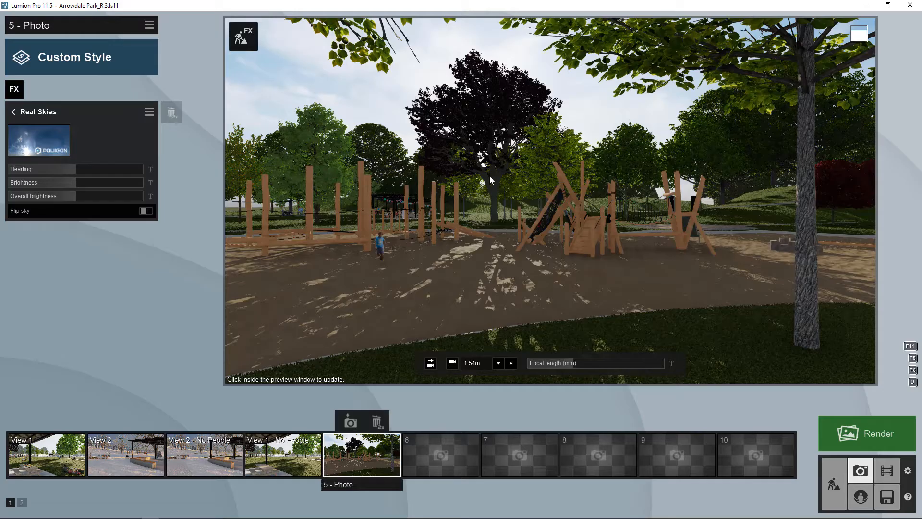
- Apply a sun-and-clouds sky and move Sun above Real Skies in the stack
click(43, 140)
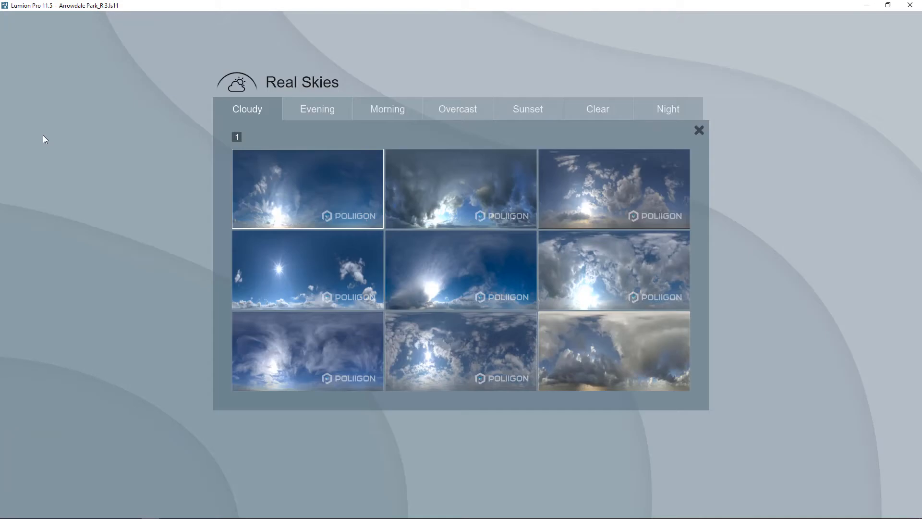
click(313, 264)
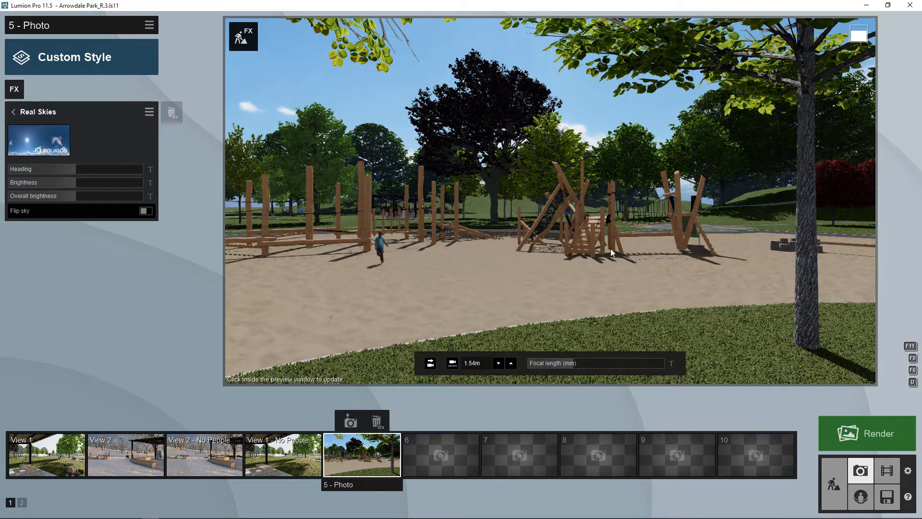
click(14, 112)
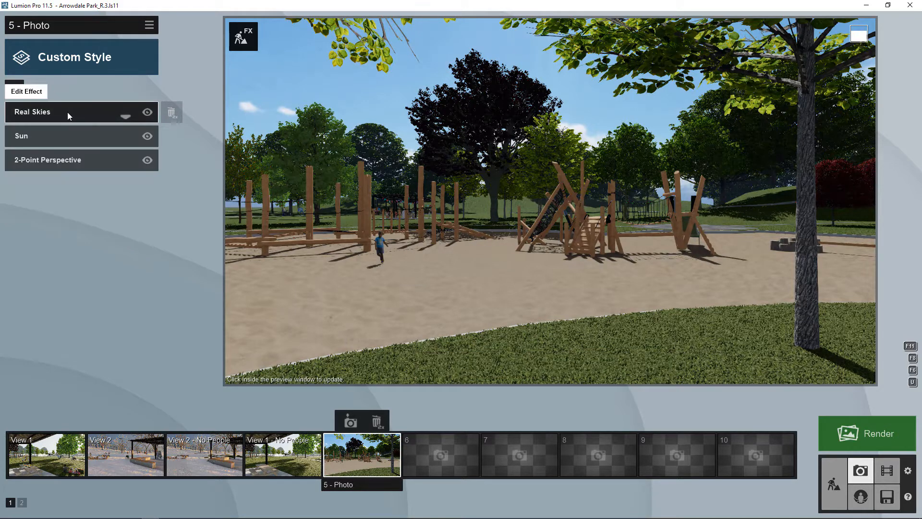
click(126, 116)
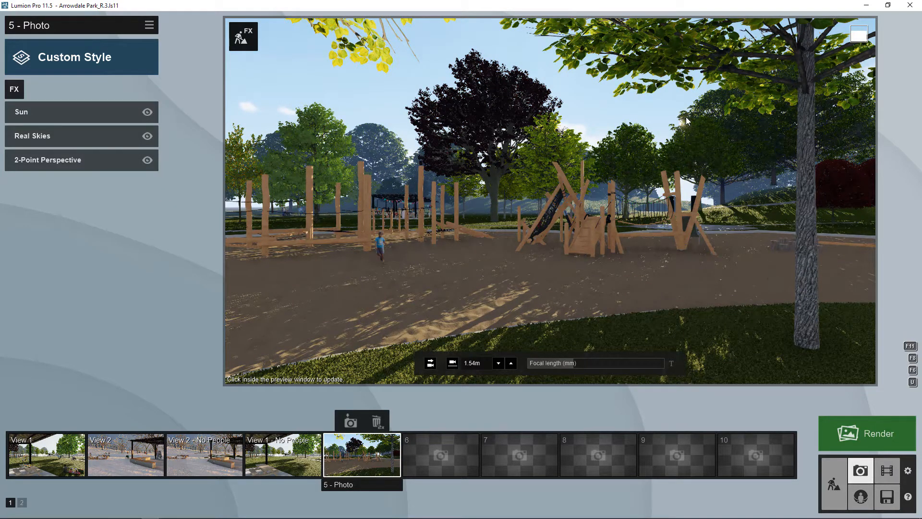
- Replace the sky with the Morning 3 preset after browsing the Sunset skies
click(52, 136)
click(36, 149)
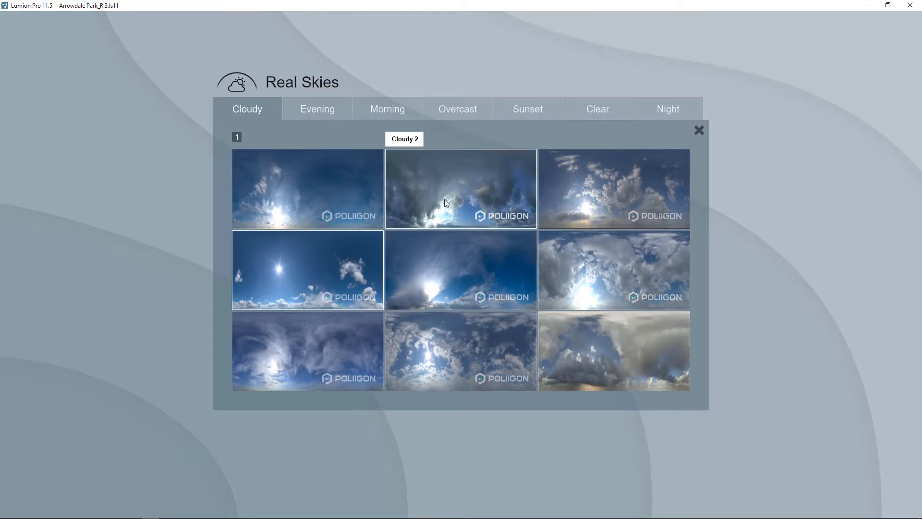
click(409, 107)
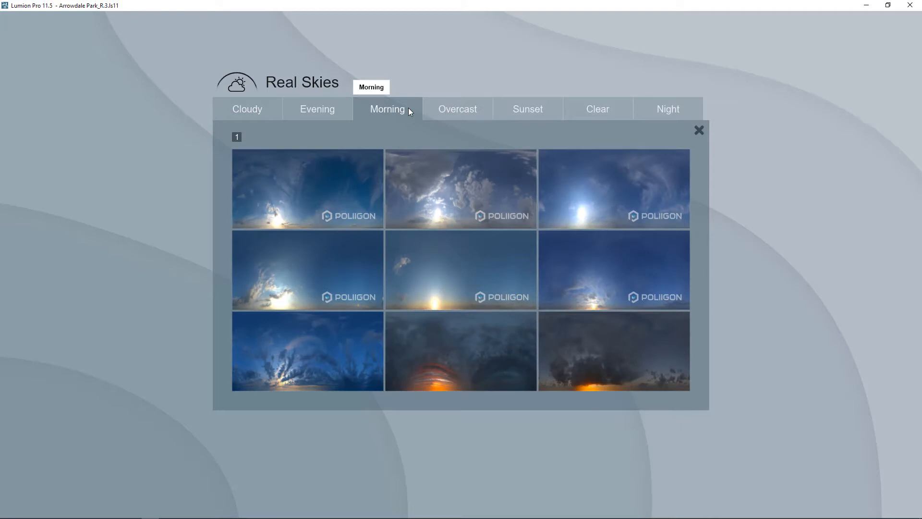
click(549, 108)
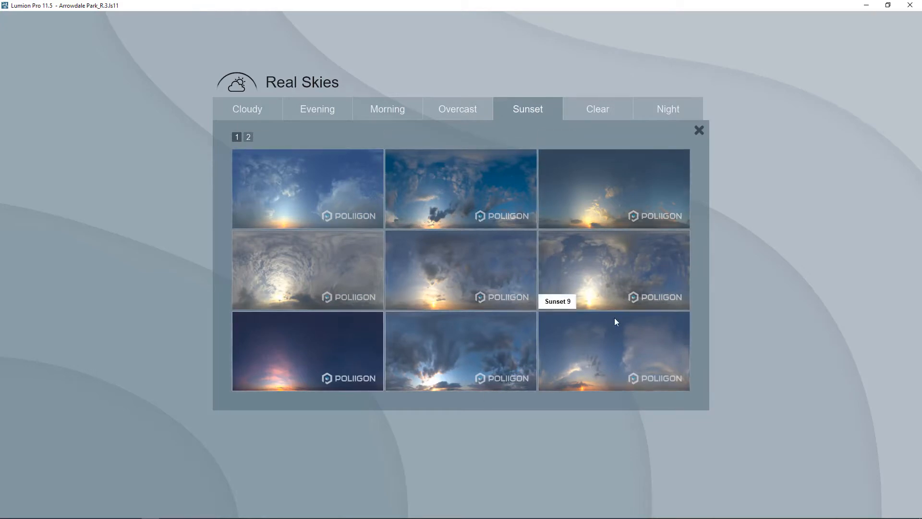
click(249, 136)
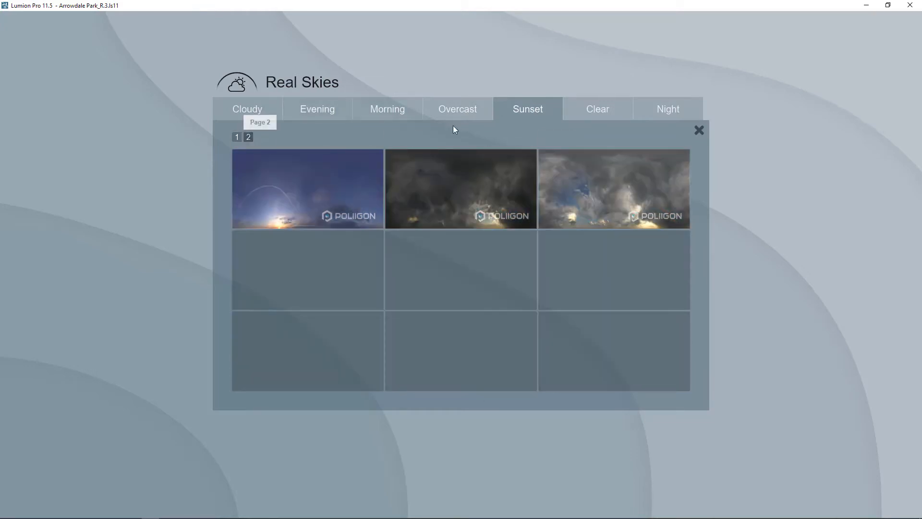
click(384, 106)
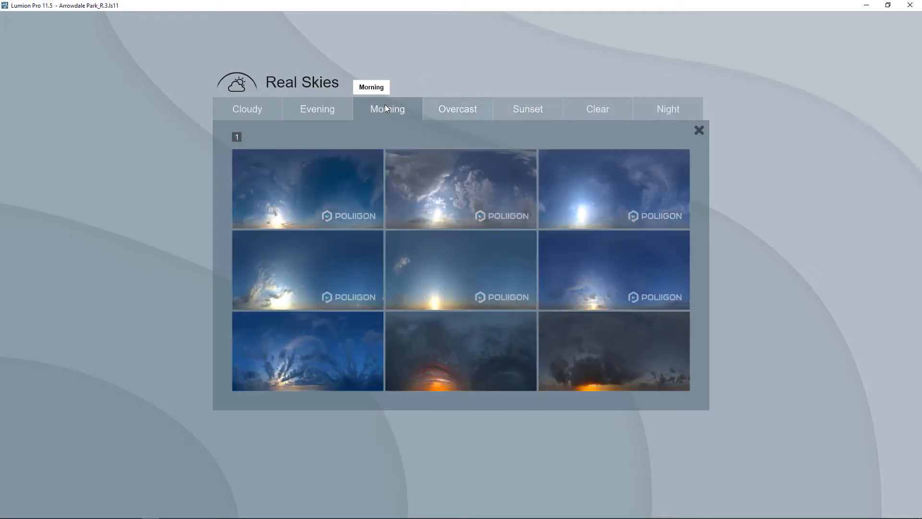
click(602, 208)
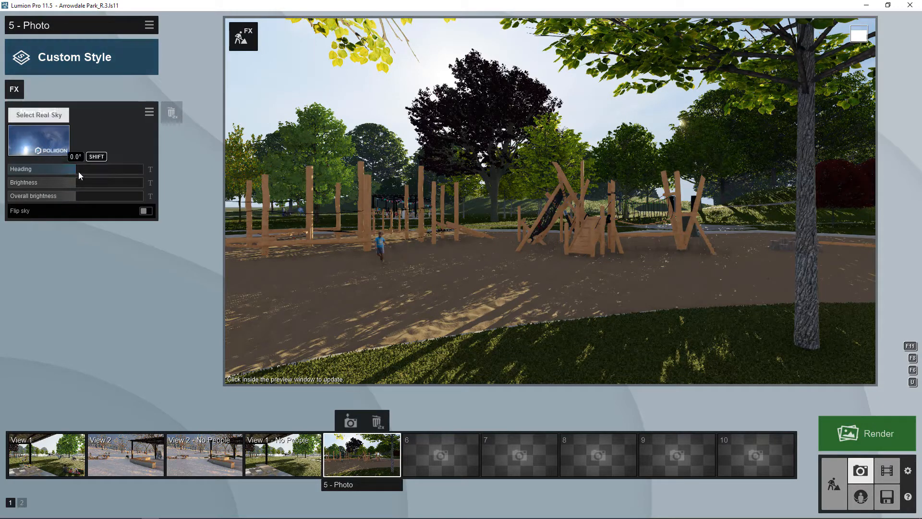
- Rotate the sky heading to 51.5° and add a Shadow effect from the Advanced effects
mouse_move(77, 169)
mouse_down()
mouse_move(100, 169)
mouse_move(73, 166)
mouse_move(89, 166)
mouse_up()
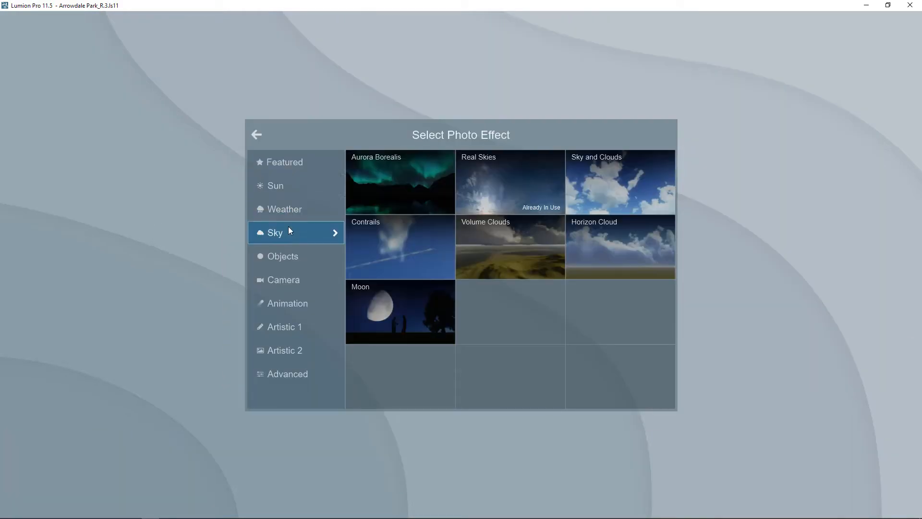
click(283, 258)
click(285, 276)
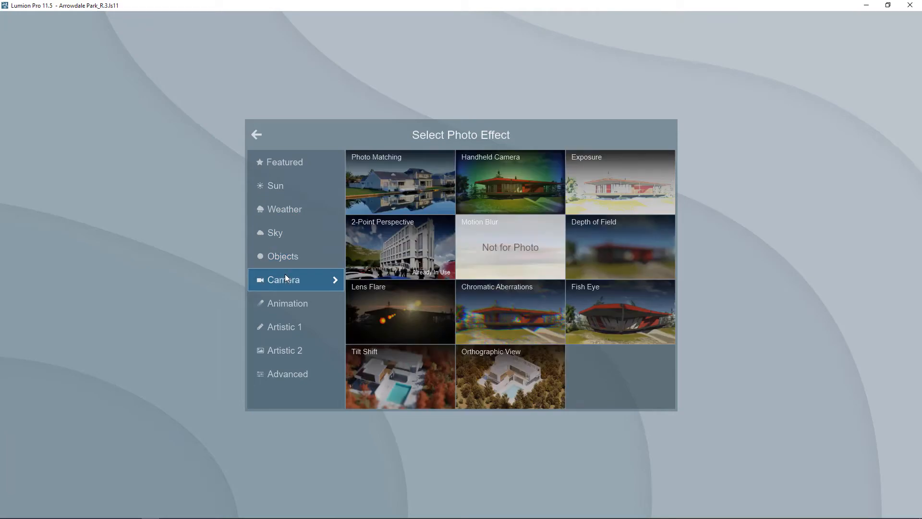
click(270, 370)
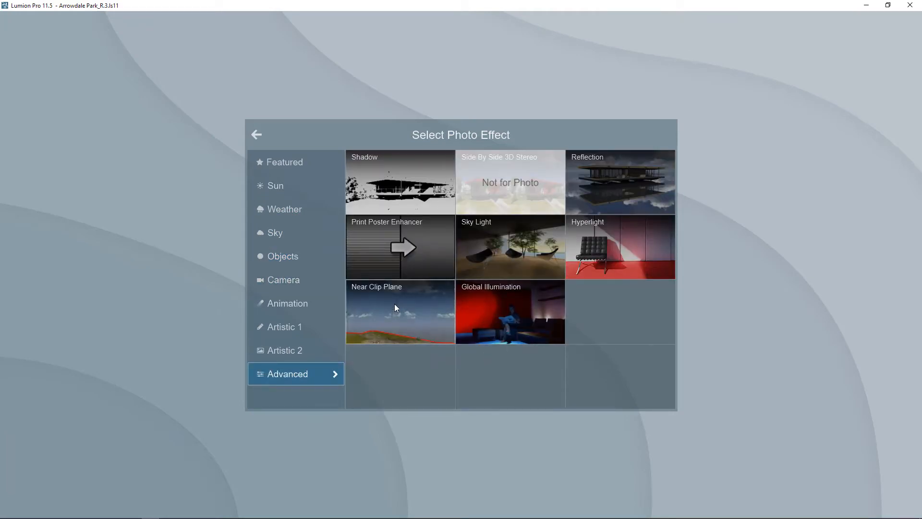
click(401, 190)
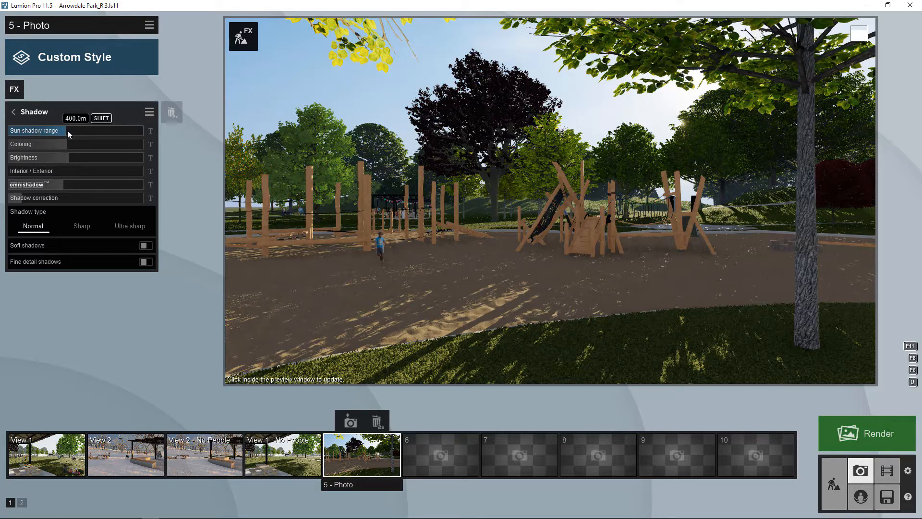
- Set sun shadow range to 100 m, shadow coloring to 0.6, and brighten the shadows
drag(67, 131, 173, 133)
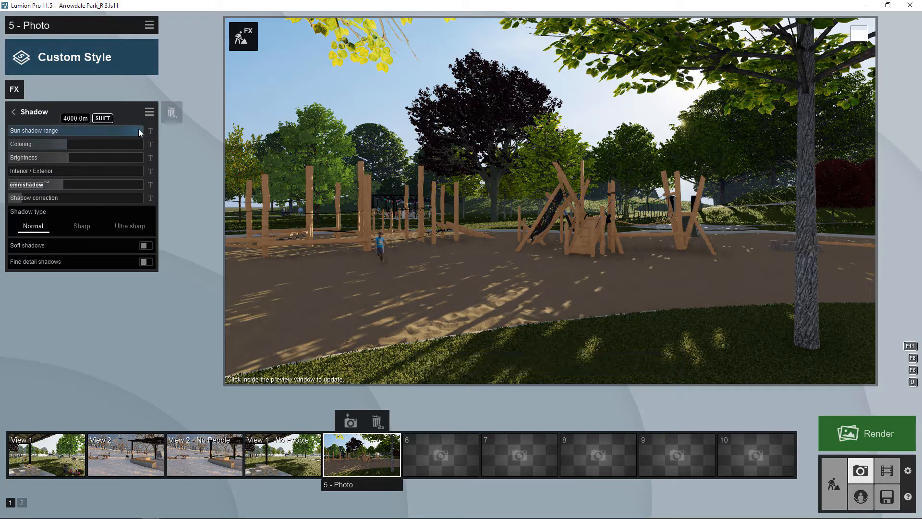
mouse_move(139, 131)
mouse_down()
mouse_move(10, 130)
mouse_move(148, 131)
mouse_up()
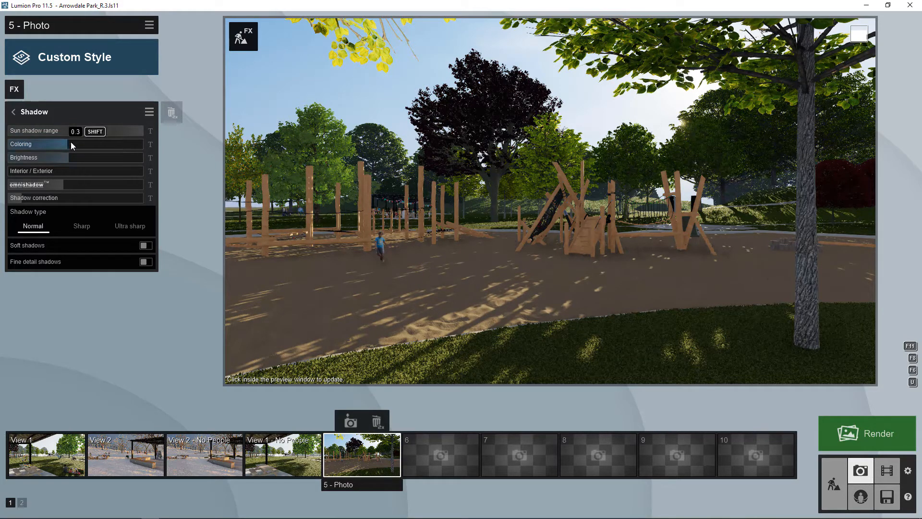
drag(69, 143, 100, 141)
click(103, 144)
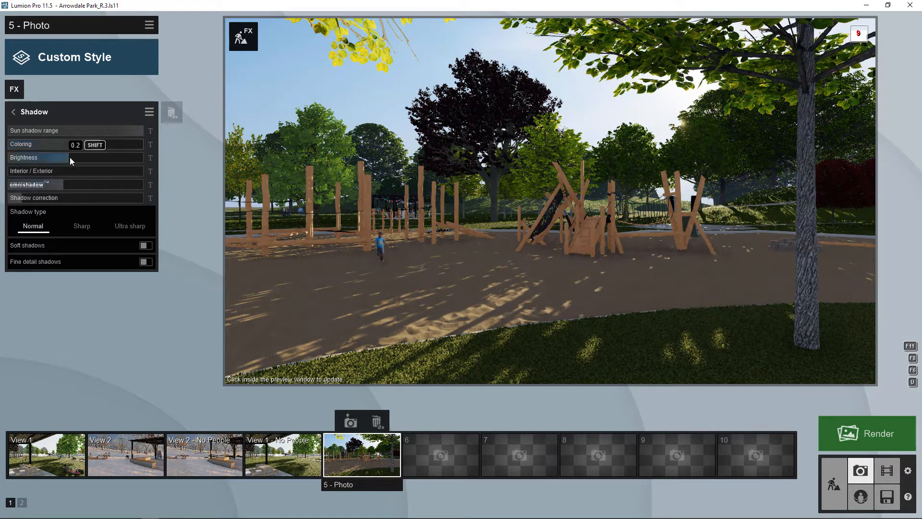
drag(70, 158, 86, 158)
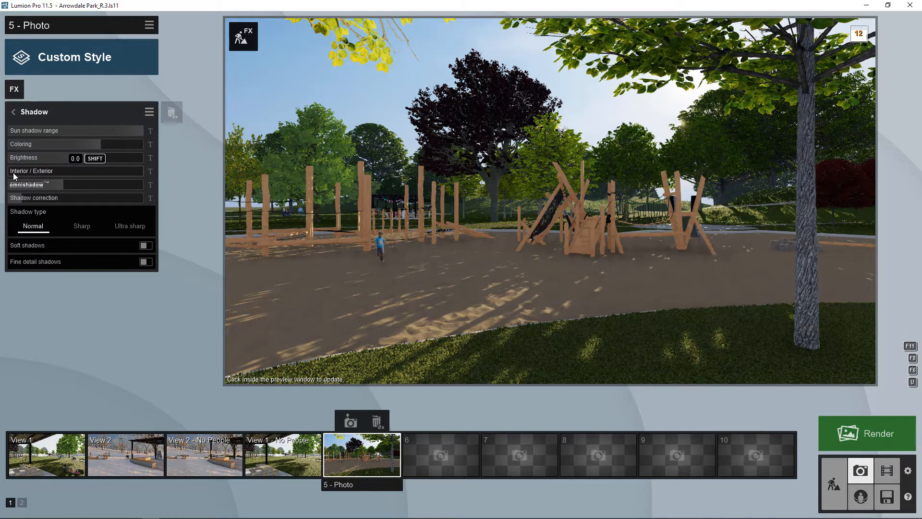
- Adjust the Interior/Exterior, omnishadow and shadow correction sliders of the Shadow effect
drag(11, 171, 100, 172)
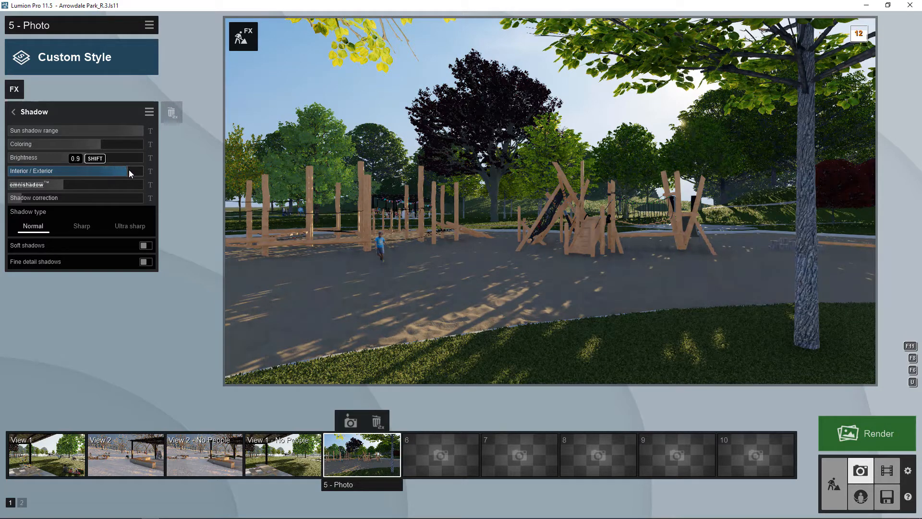
mouse_move(115, 171)
mouse_down()
mouse_move(102, 171)
mouse_move(122, 173)
mouse_up()
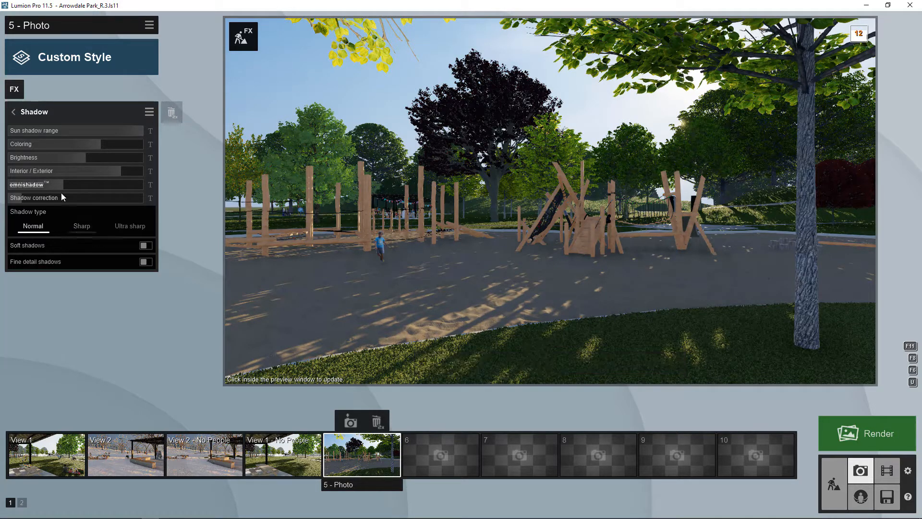
drag(64, 186, 86, 206)
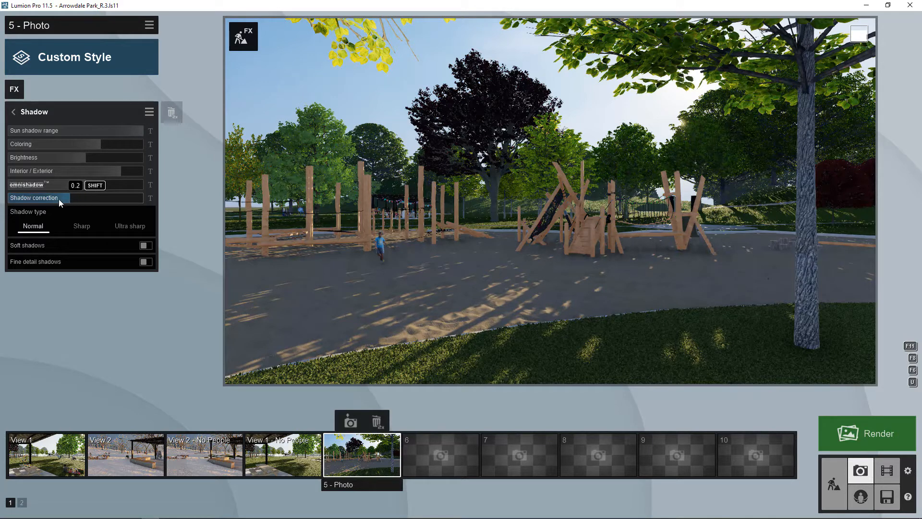
drag(58, 199, 57, 199)
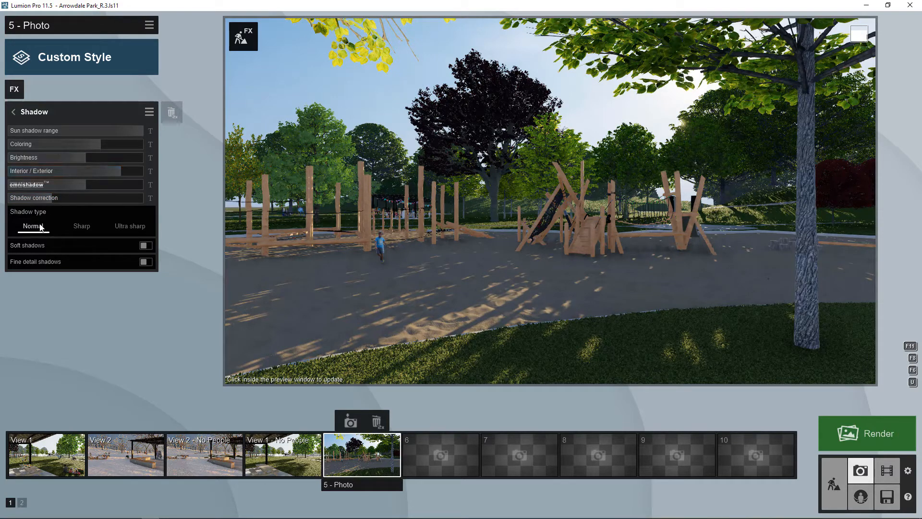
- Turn on Soft shadows and Fine detail shadows in the Shadow effect
click(145, 245)
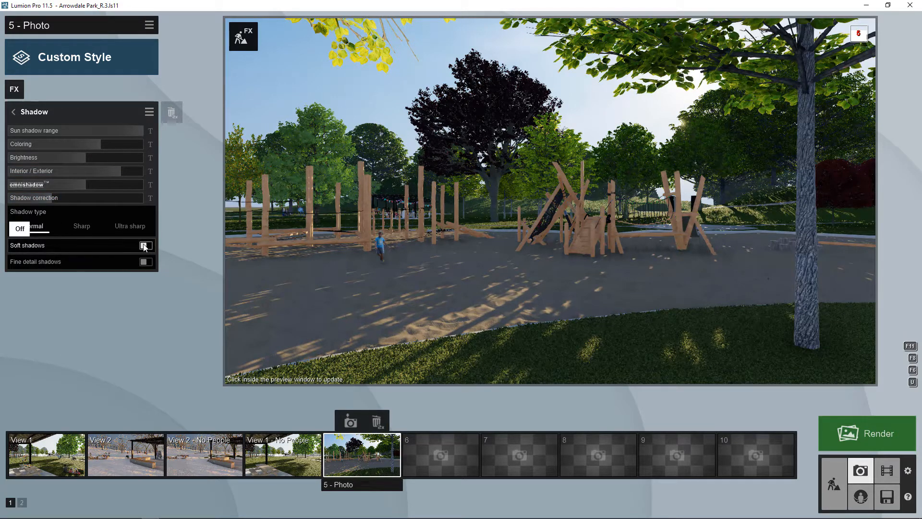
click(145, 245)
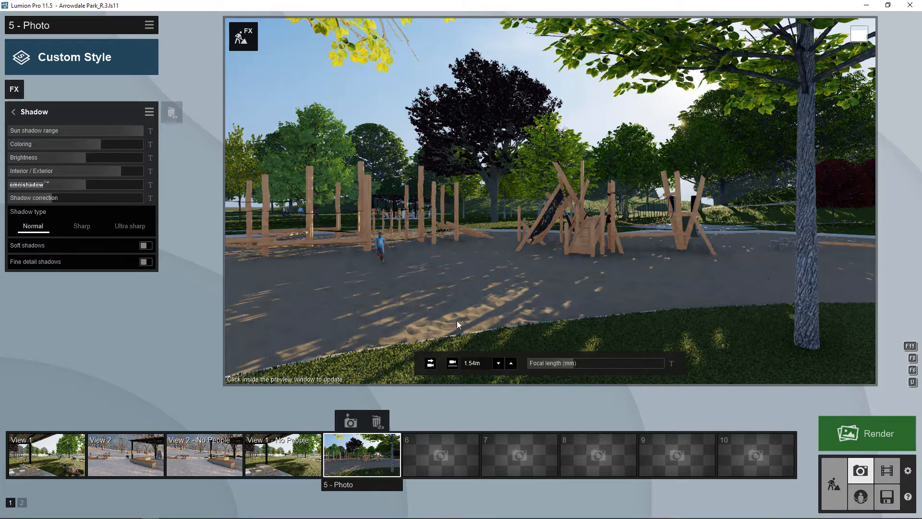
click(146, 245)
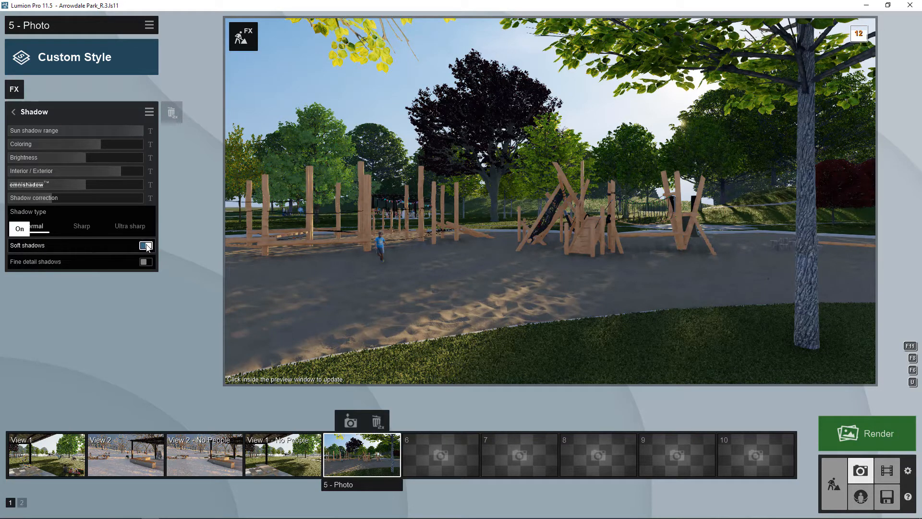
click(146, 262)
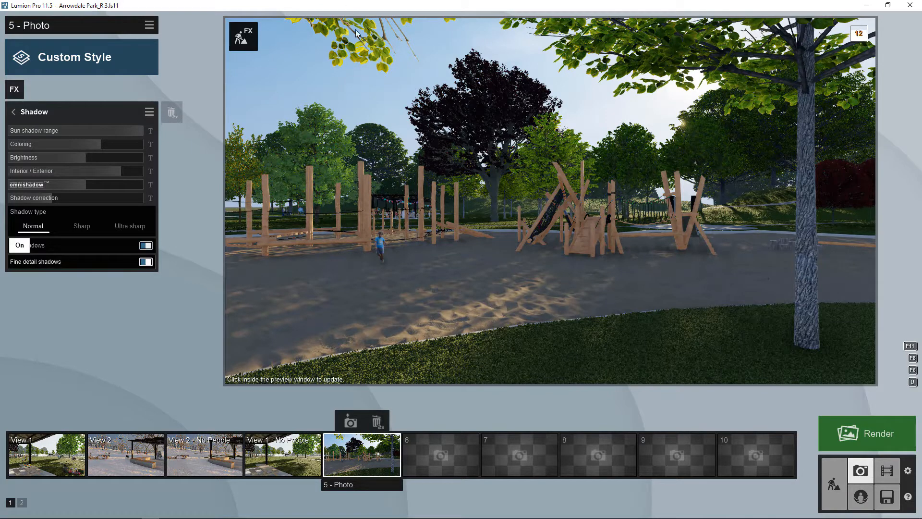
click(146, 262)
click(146, 262)
click(15, 113)
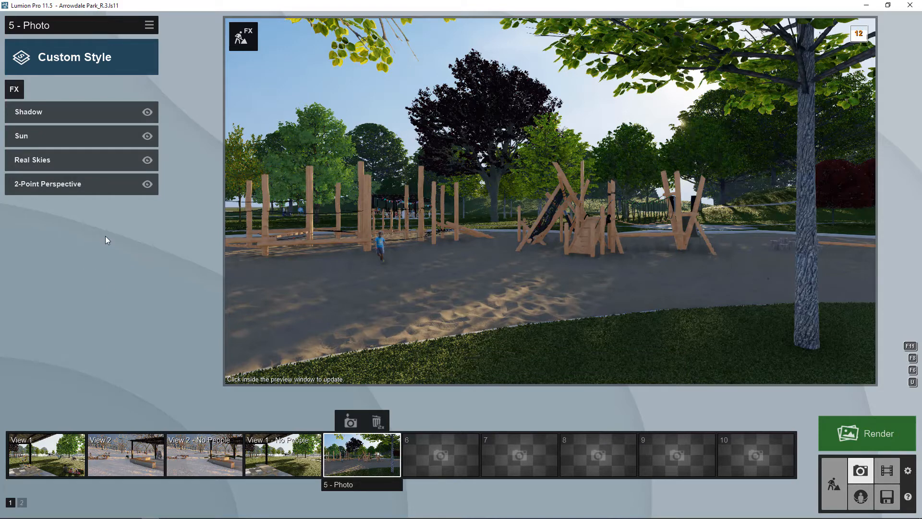
- Add a Sky Light effect from the Advanced effects to Photo 5
click(15, 90)
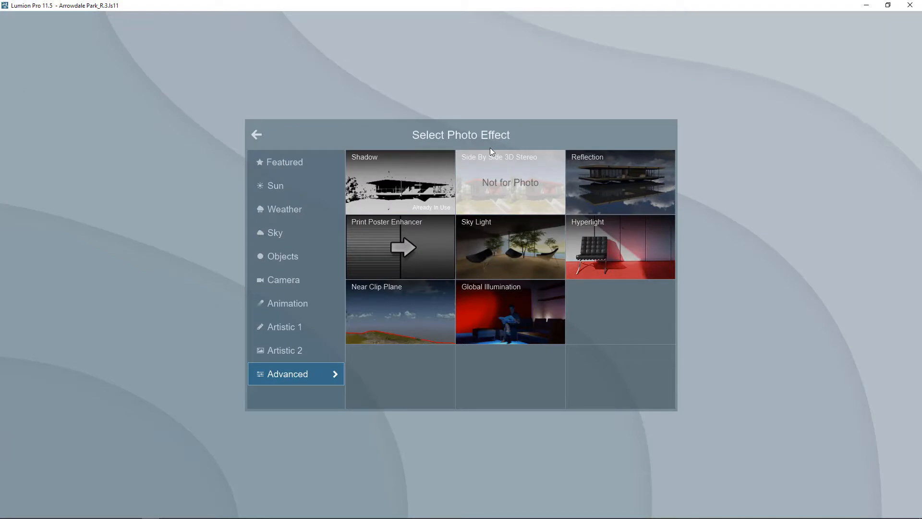
click(521, 240)
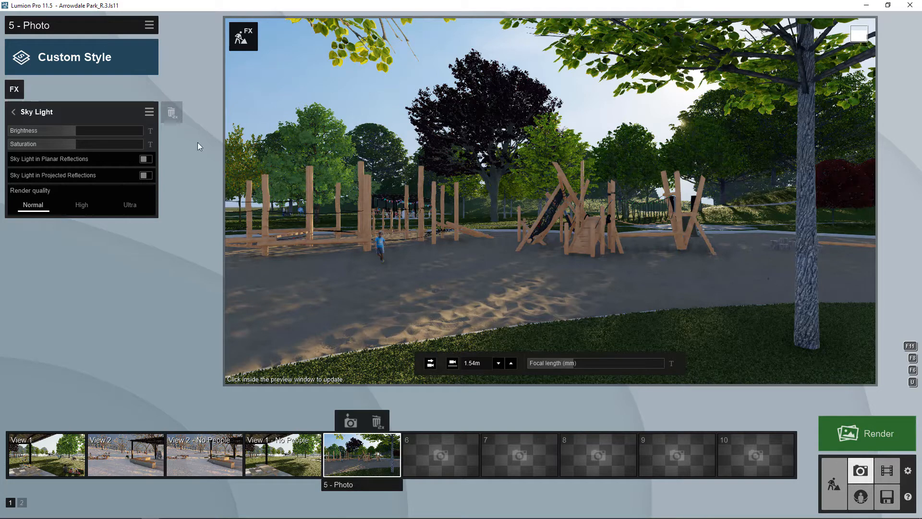
- Nudge Sky Light brightness up and saturation down, and enable sky light in planar and projected reflections
mouse_move(82, 131)
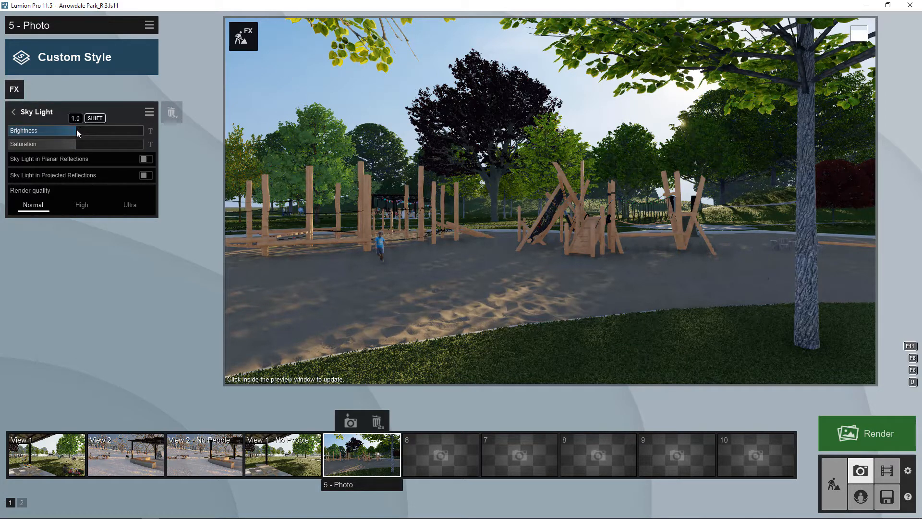
drag(78, 132, 81, 133)
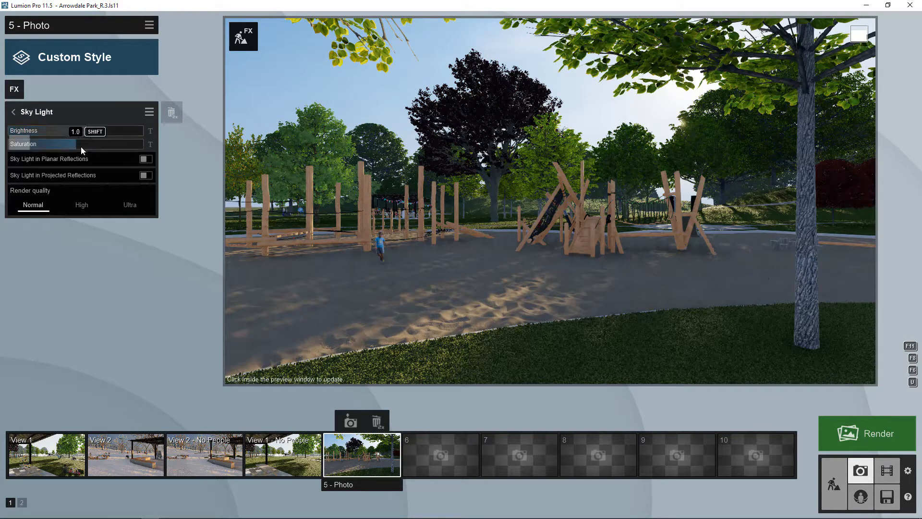
drag(76, 145, 67, 145)
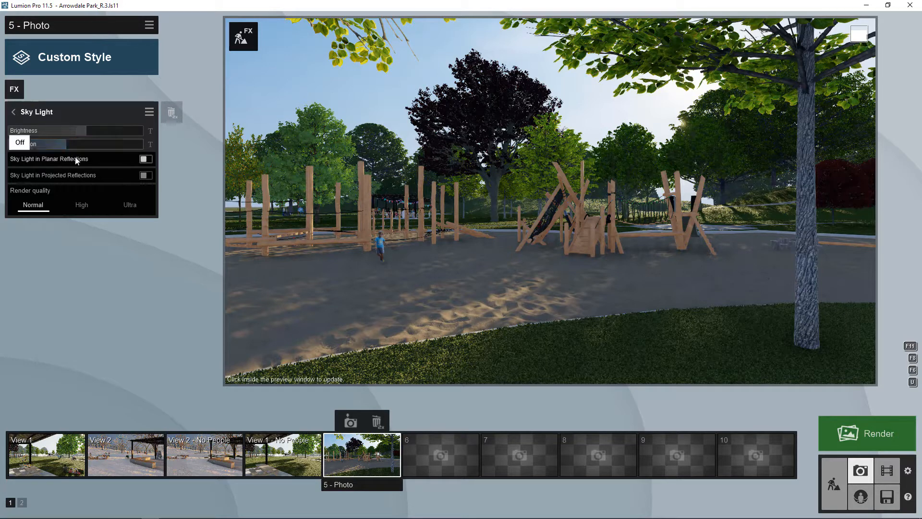
click(144, 159)
click(145, 176)
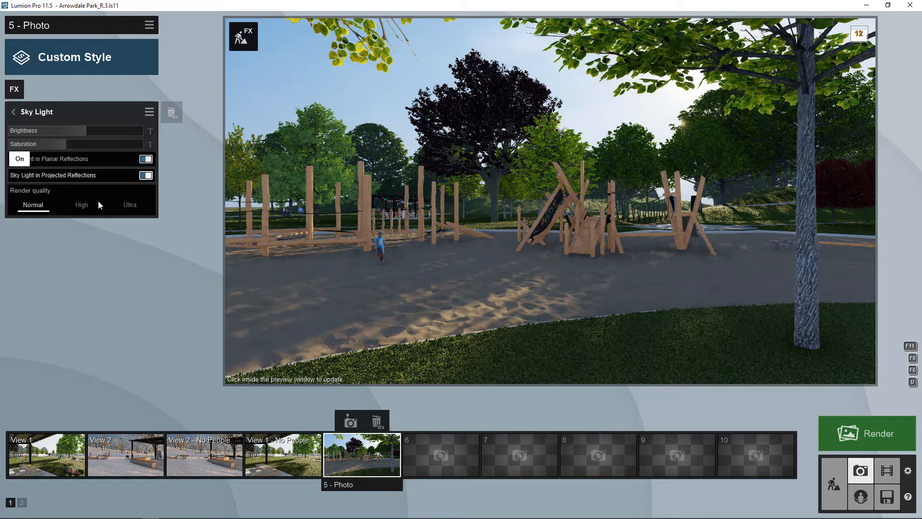
click(14, 112)
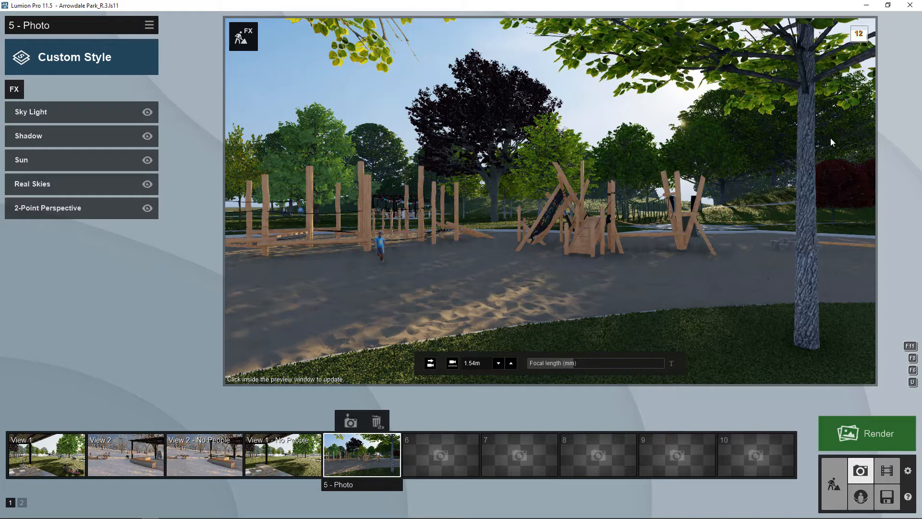
- Compare refreshed previews of the playground with Sky Light switched off and back on
click(527, 152)
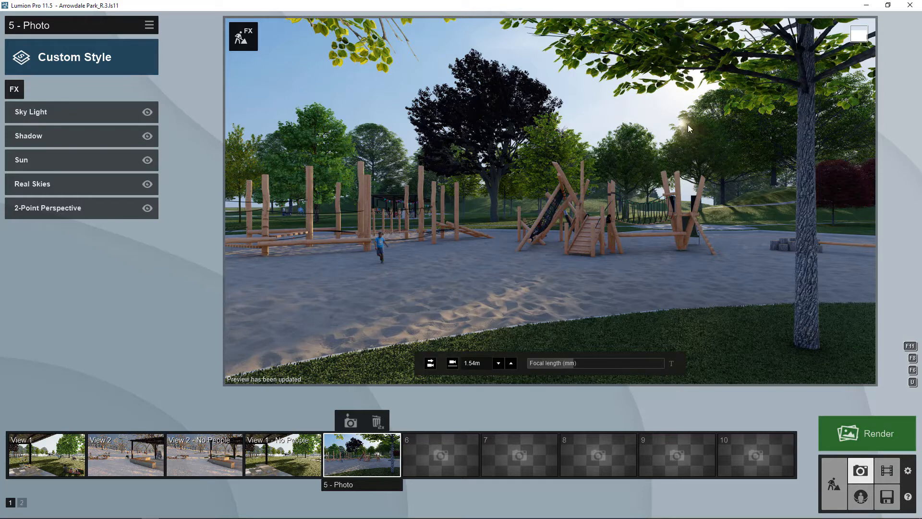
click(148, 112)
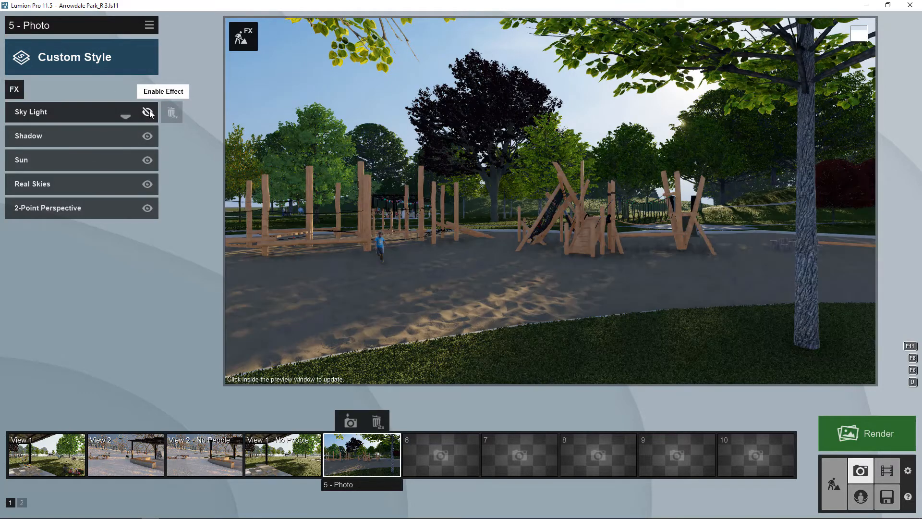
click(540, 187)
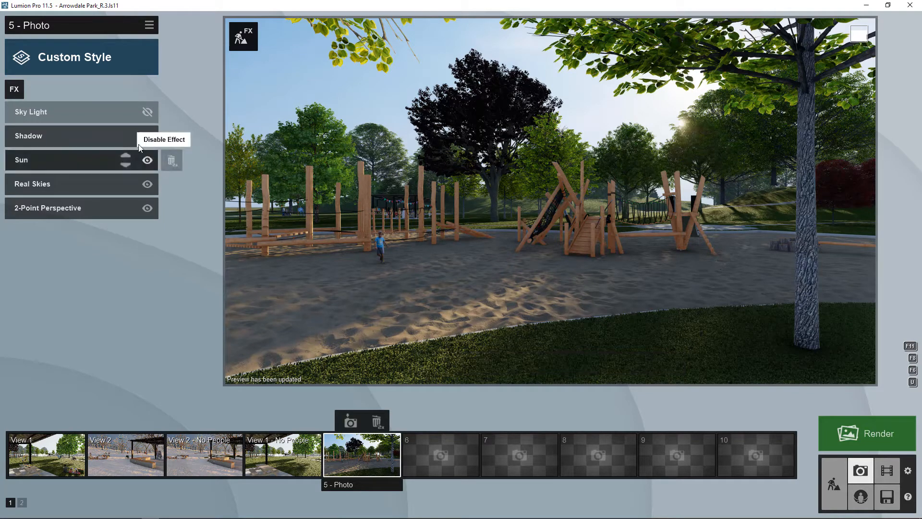
click(148, 112)
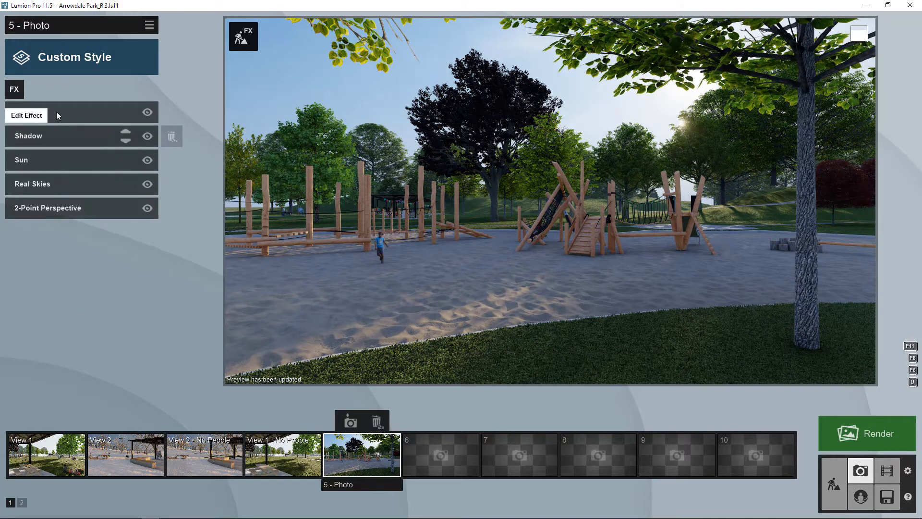
- Add a Reflection effect from the Advanced category to Photo 5
click(12, 91)
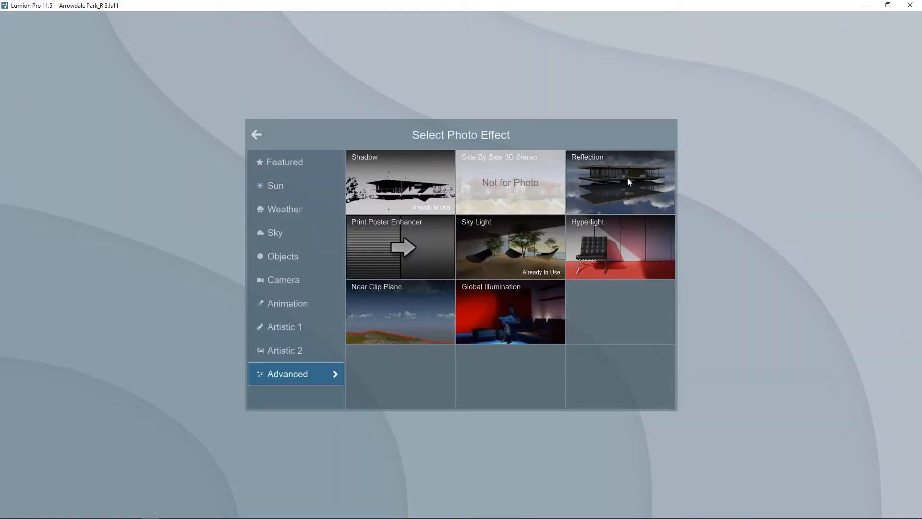
click(617, 189)
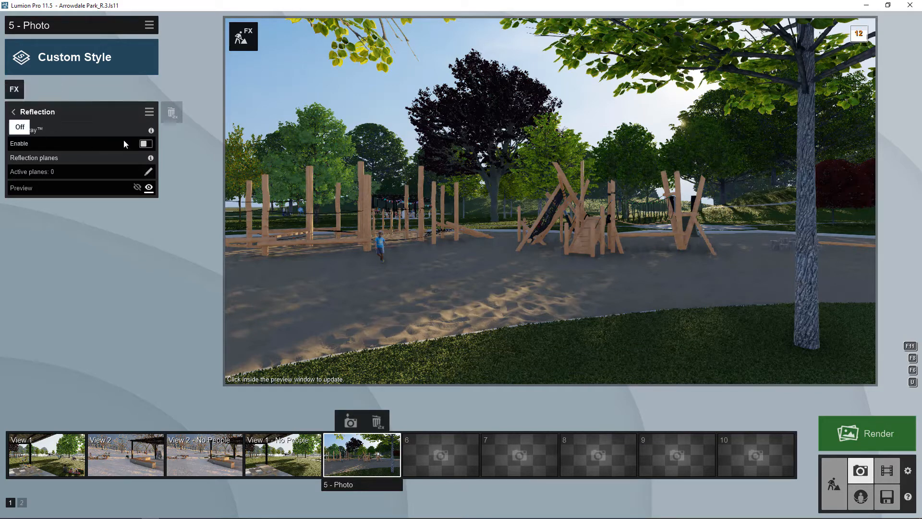
- Enable Reflection with one reflection plane on the park path, then restore the playground camera view
click(145, 144)
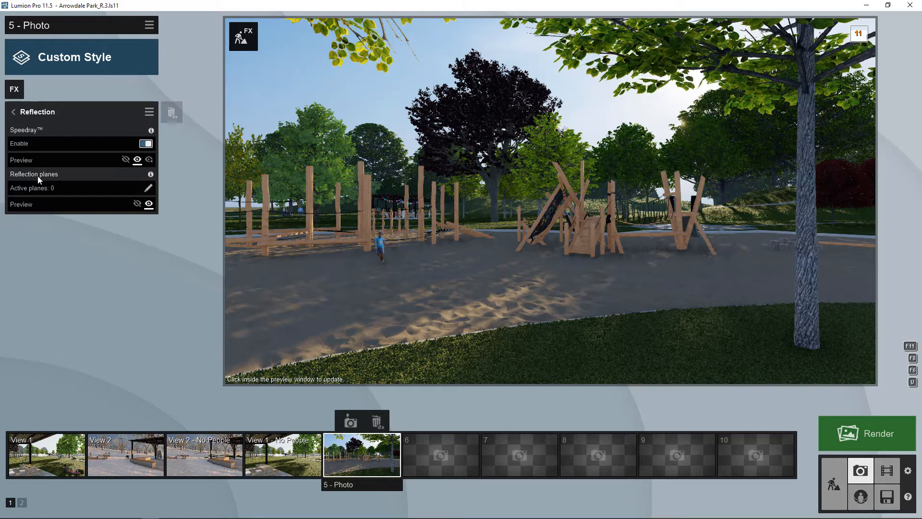
click(148, 189)
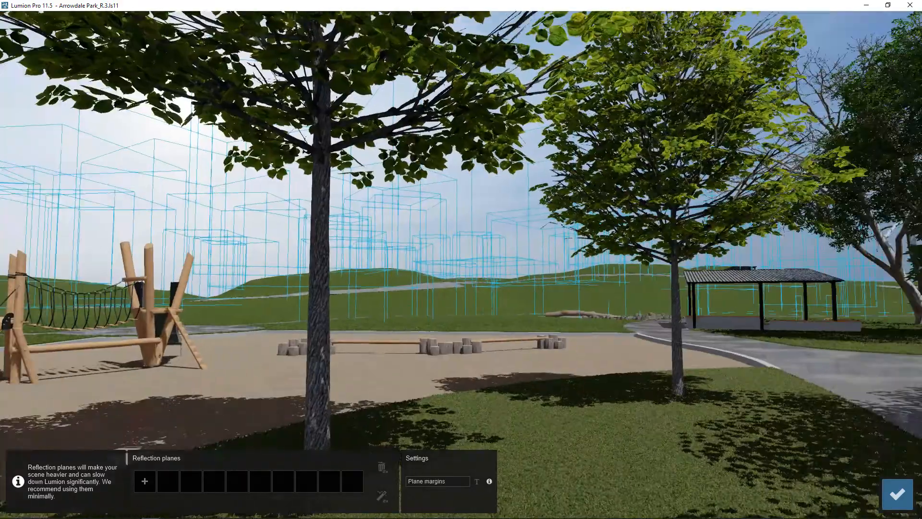
right_drag(374, 274, 485, 302)
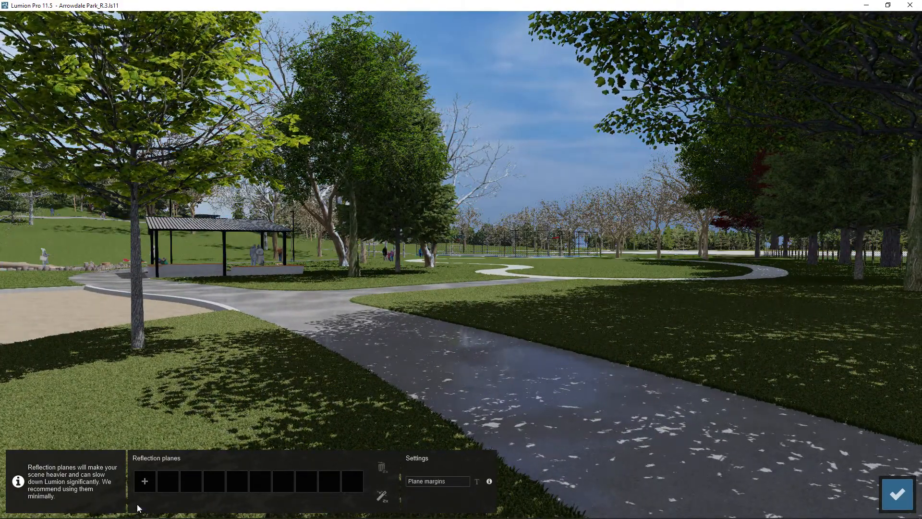
click(144, 483)
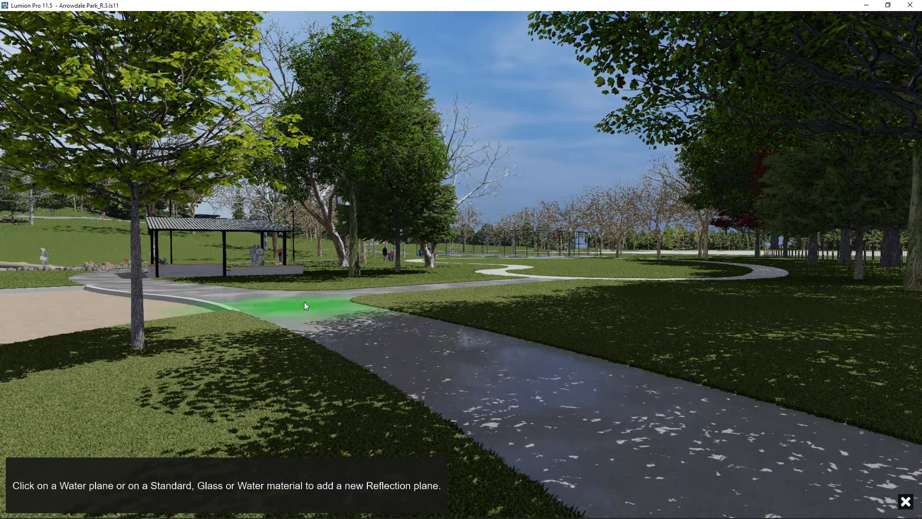
click(450, 368)
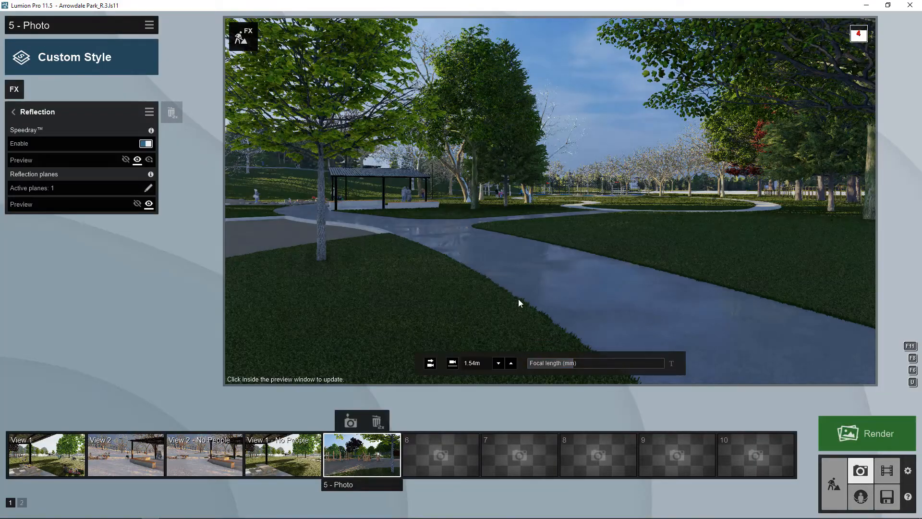
click(462, 236)
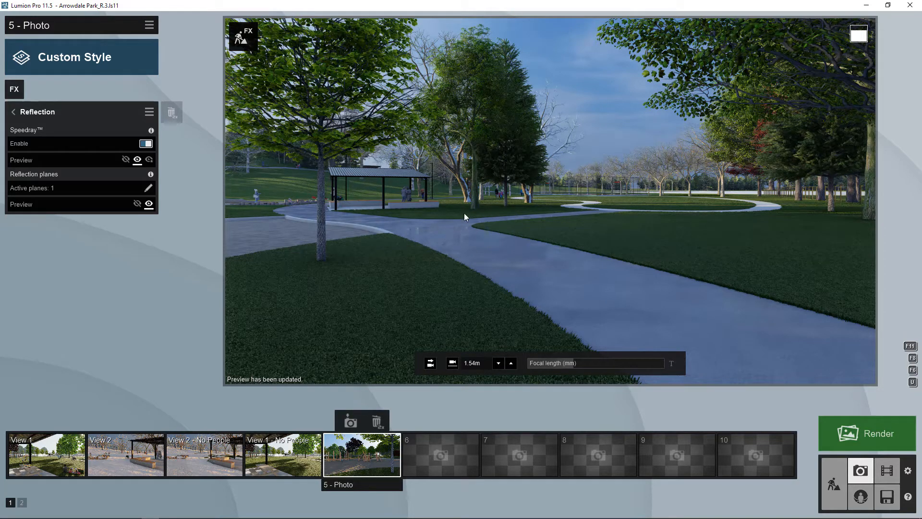
click(361, 462)
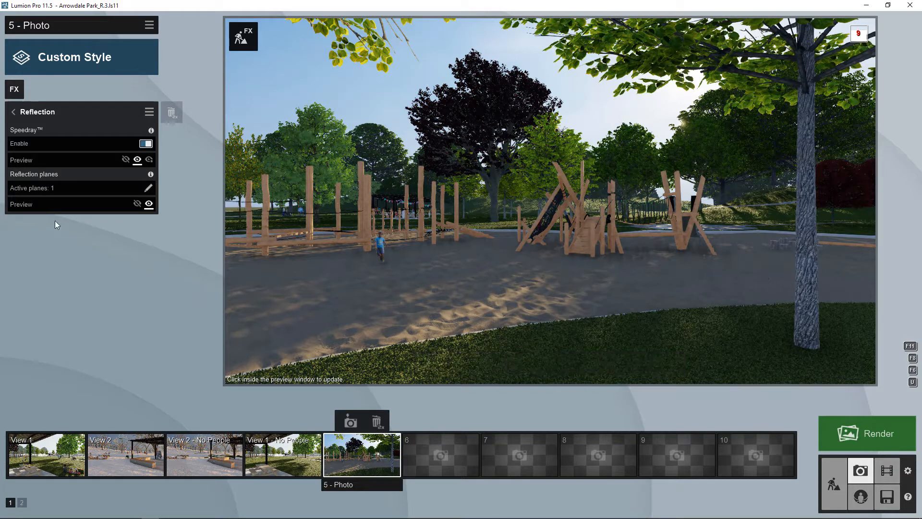
- Delete the path reflection plane and add a new one on the splash pad water
click(147, 191)
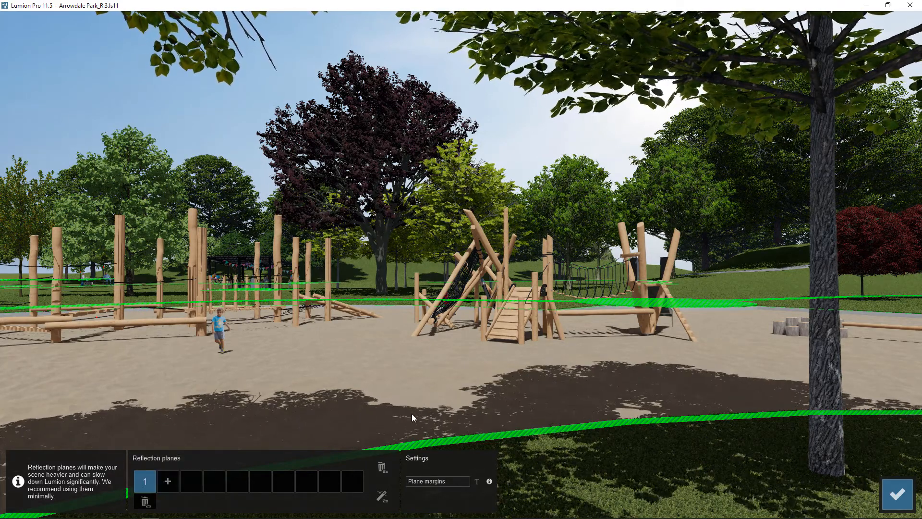
double_click(144, 501)
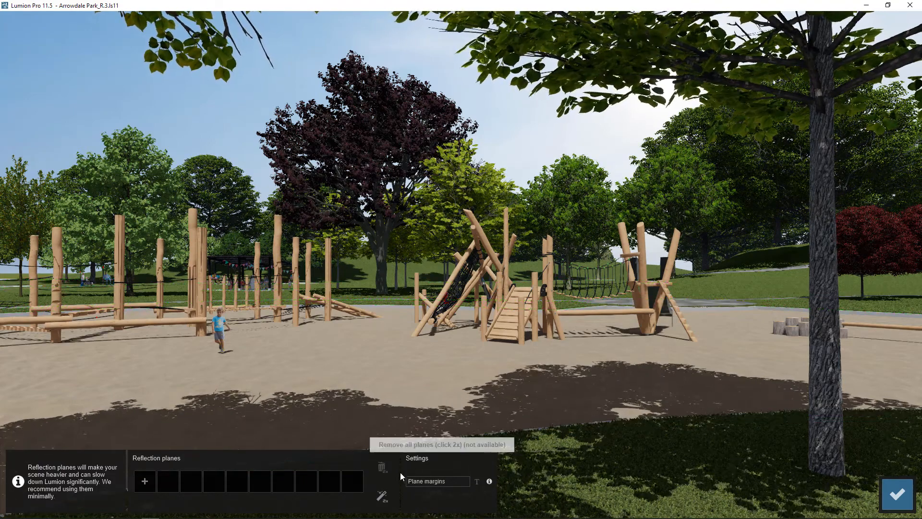
mouse_move(566, 375)
right_down()
mouse_move(559, 332)
mouse_move(538, 313)
right_up()
key(w)
key(q)
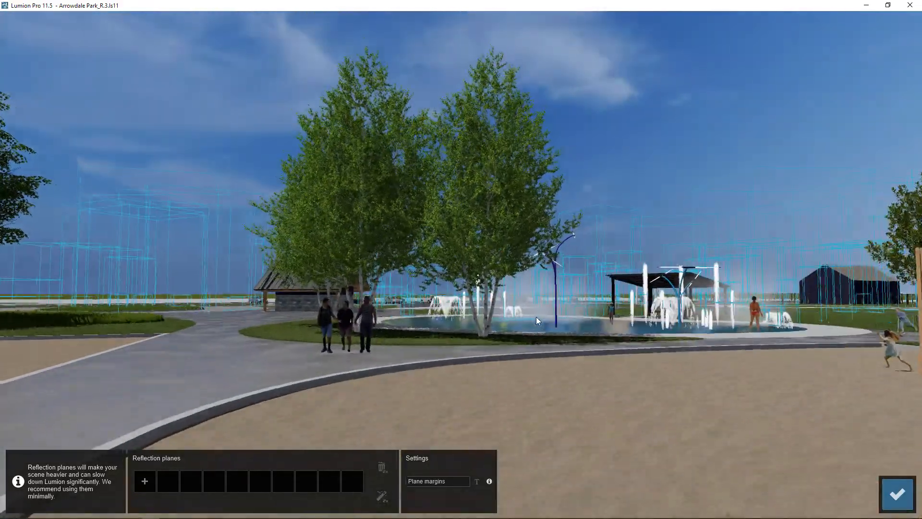
key(d)
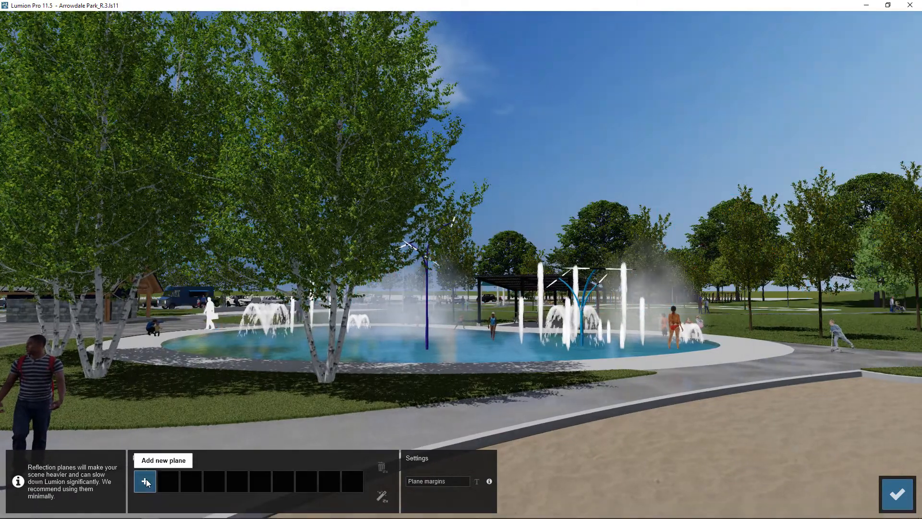
click(145, 481)
click(477, 345)
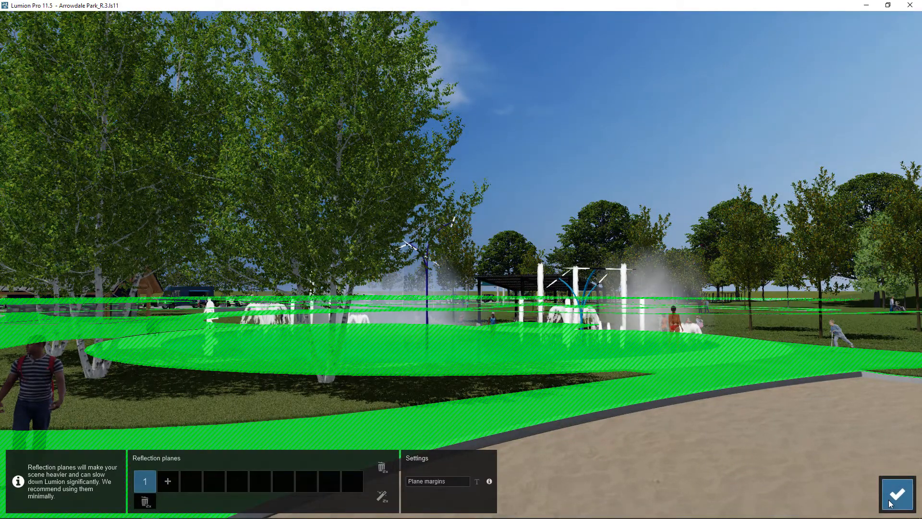
click(891, 485)
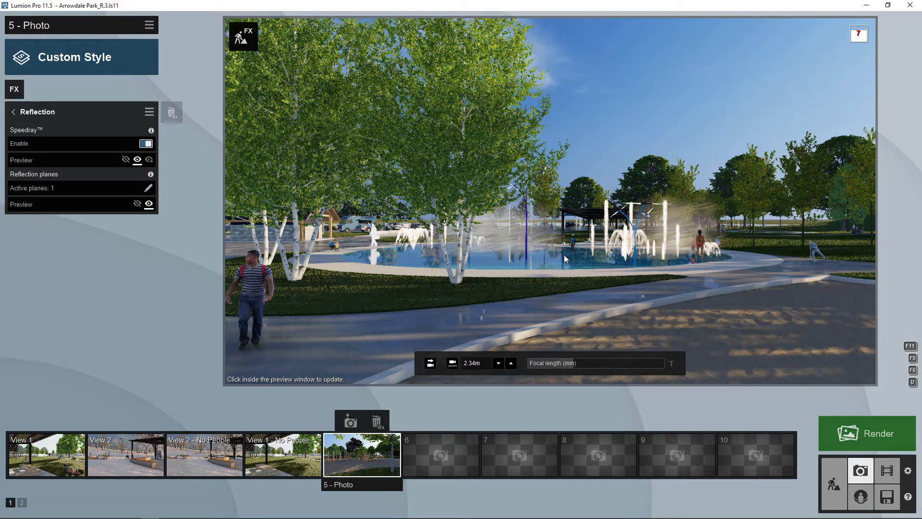
- Remove the Reflection effect and add the Styrofoam effect from the Artistic 2 group
click(13, 112)
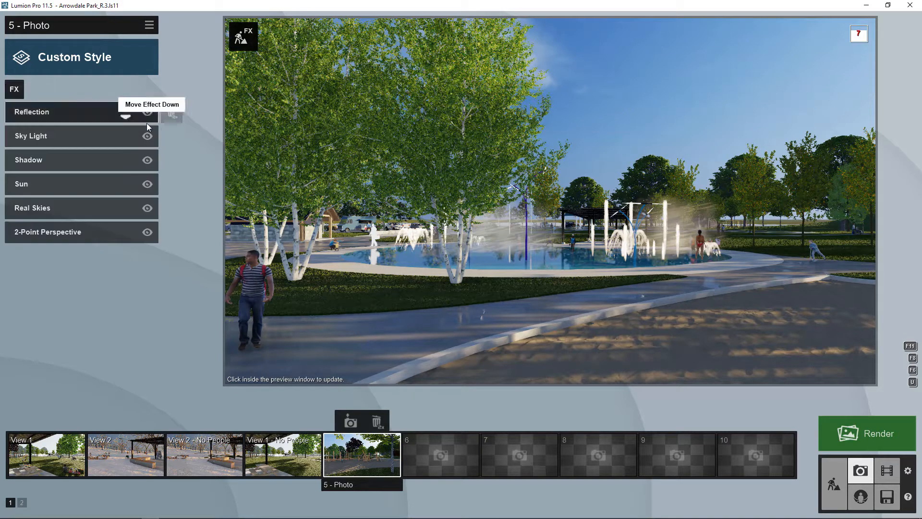
double_click(172, 113)
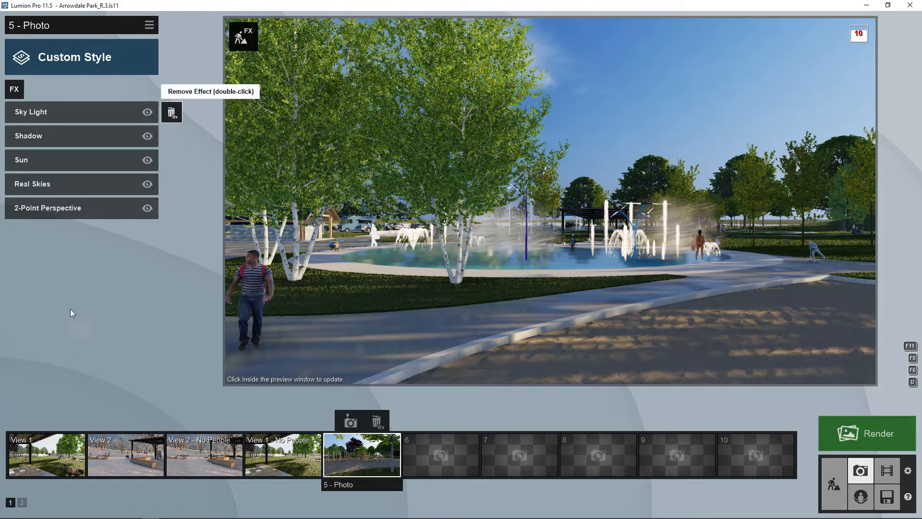
click(14, 89)
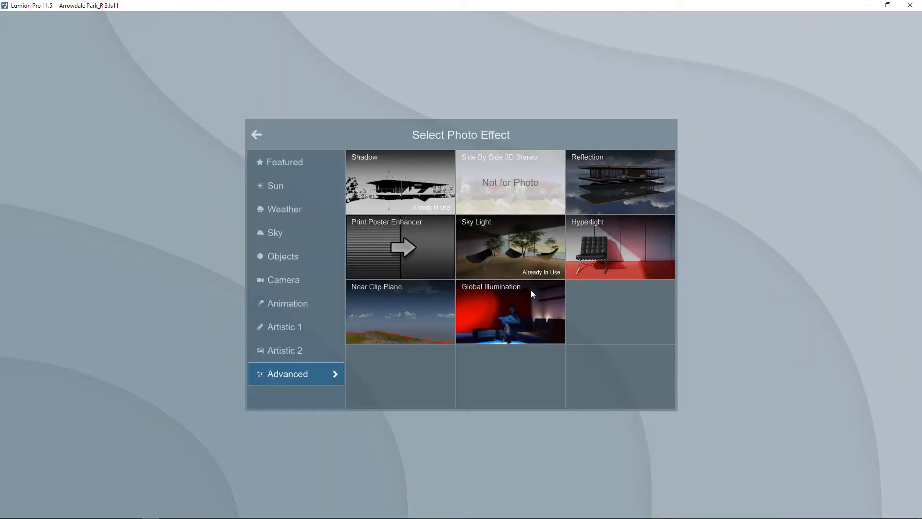
click(277, 354)
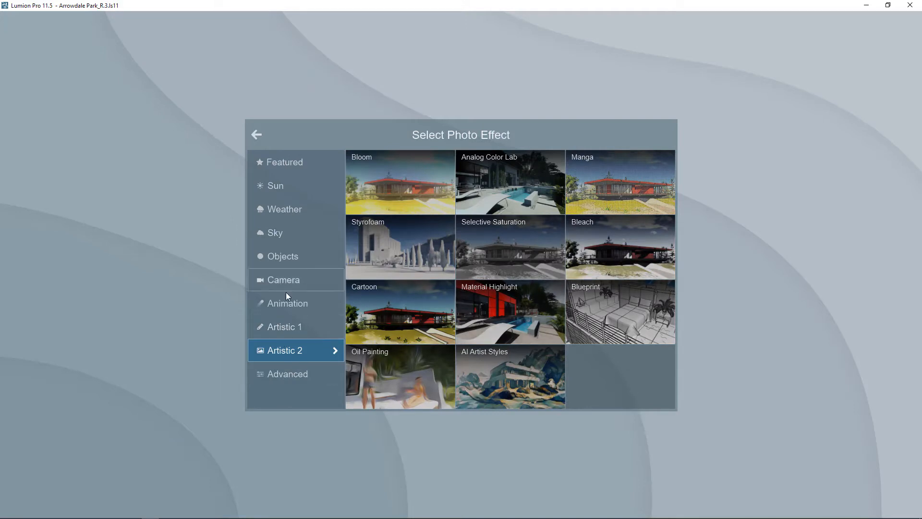
click(286, 327)
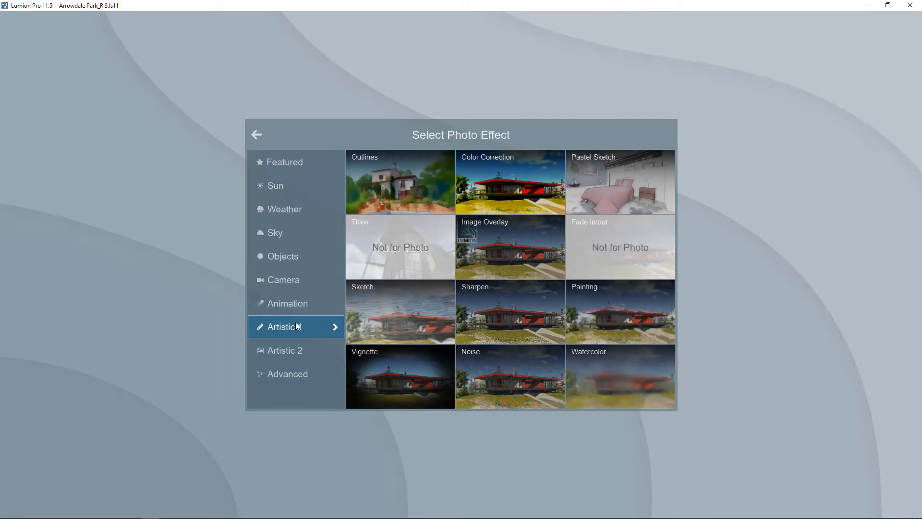
click(299, 351)
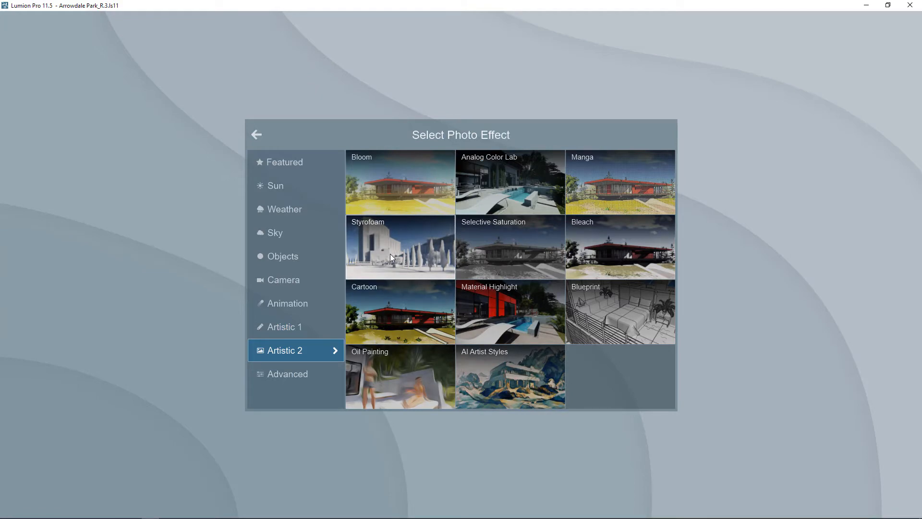
click(417, 234)
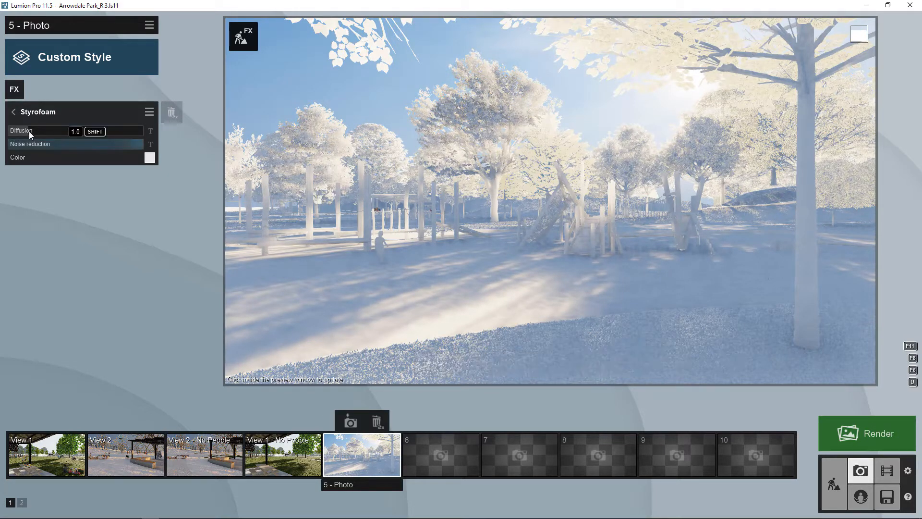
- Raise Styrofoam diffusion, set noise reduction to 1.0, and tint it pale yellow
drag(28, 131, 1, 133)
mouse_move(144, 143)
mouse_down()
mouse_move(135, 146)
mouse_move(154, 146)
mouse_up()
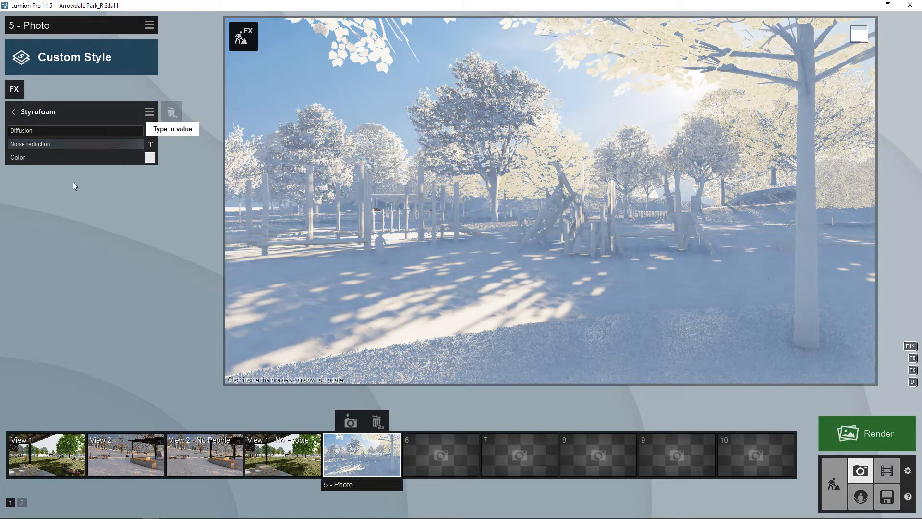
click(149, 157)
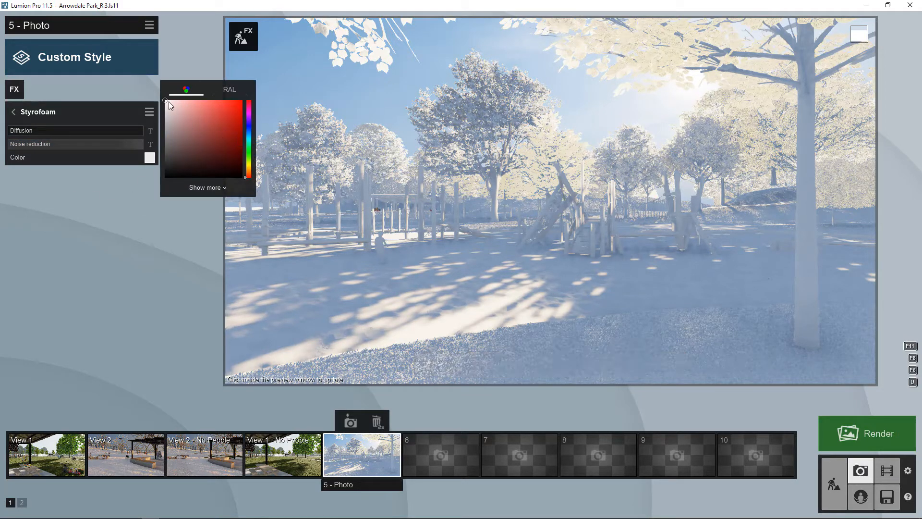
click(250, 168)
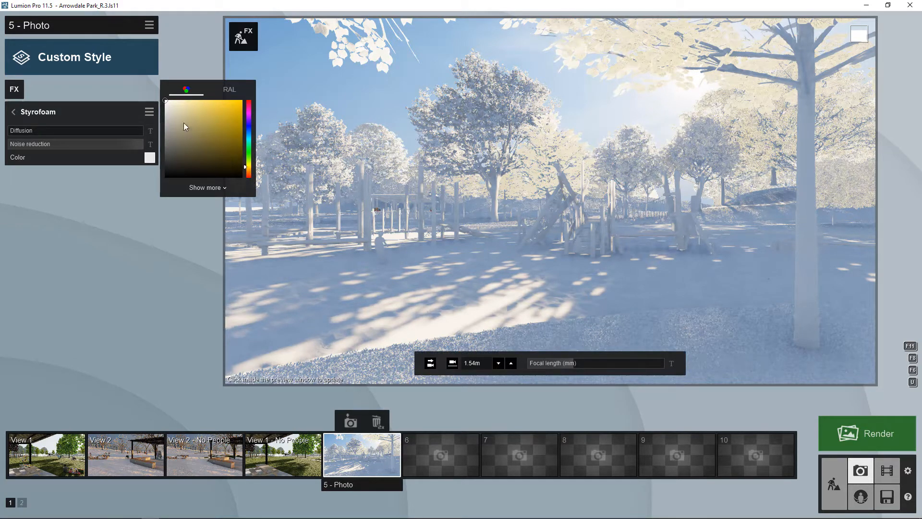
click(166, 102)
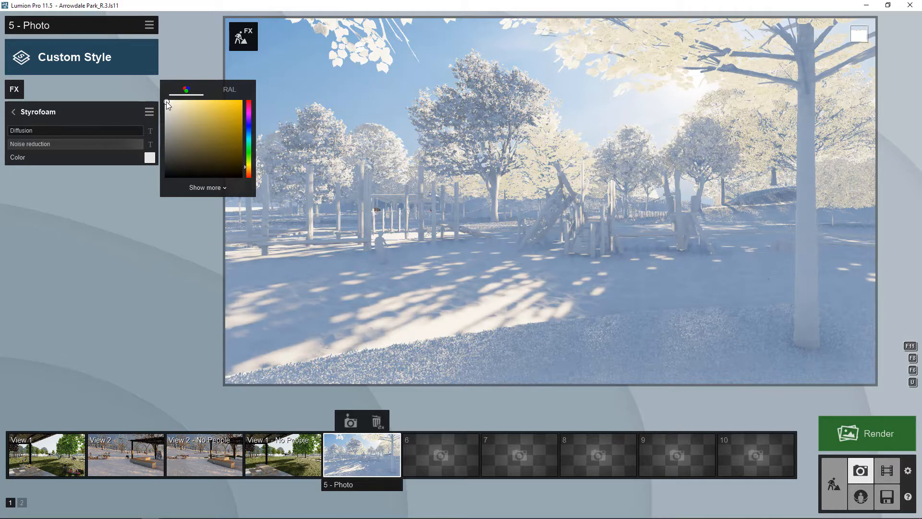
click(160, 197)
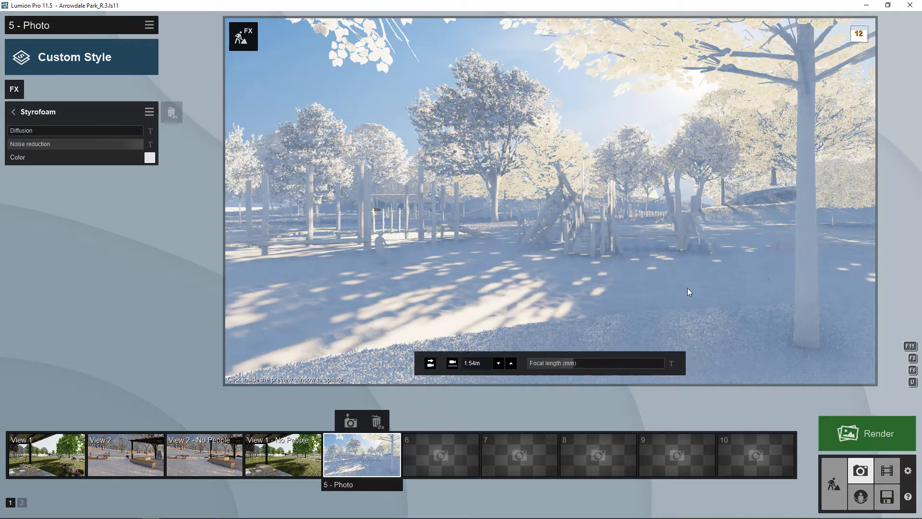
click(688, 290)
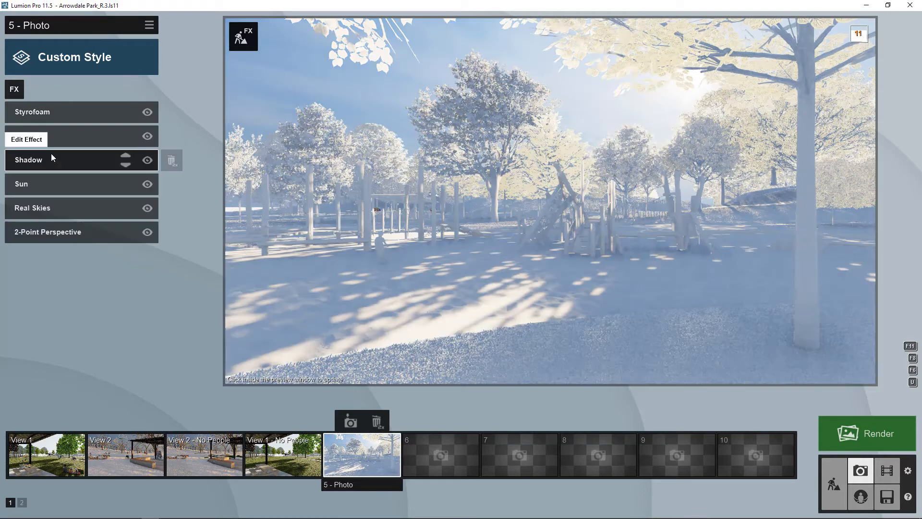
click(13, 112)
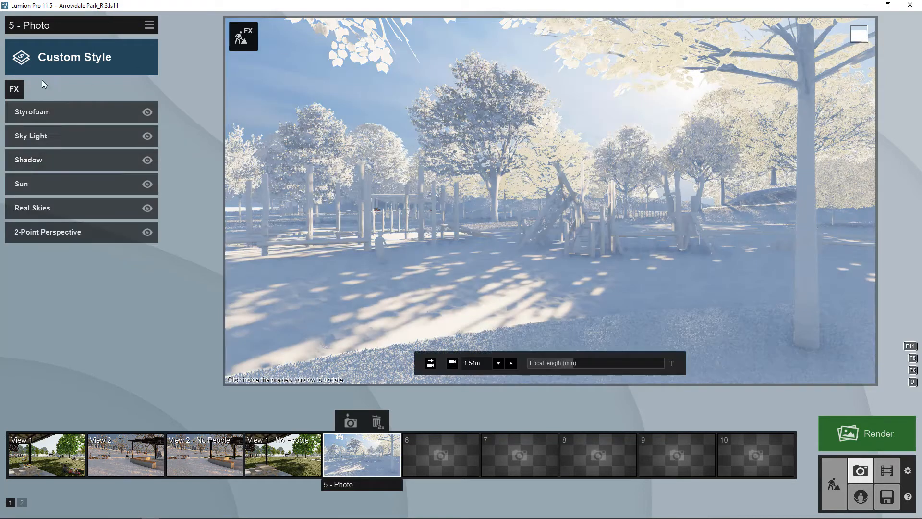
- Switch off and delete the Styrofoam effect from Photo 5
click(148, 114)
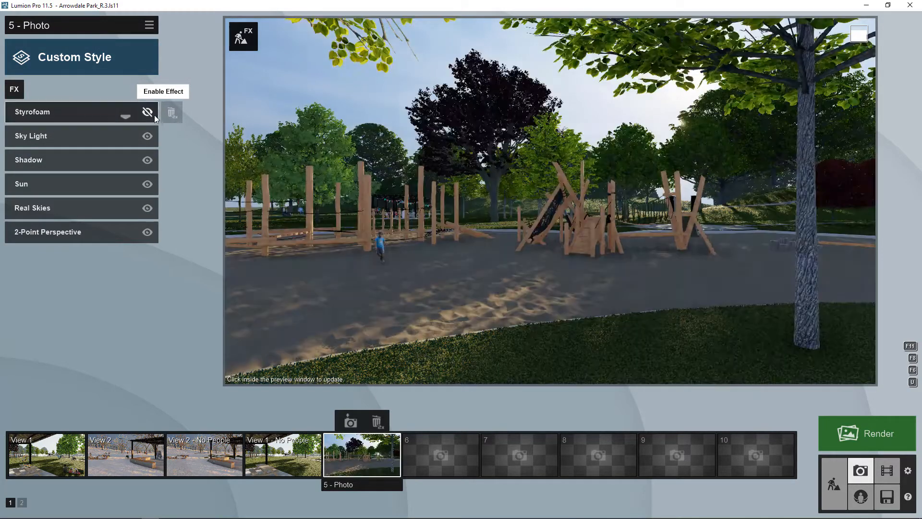
click(171, 113)
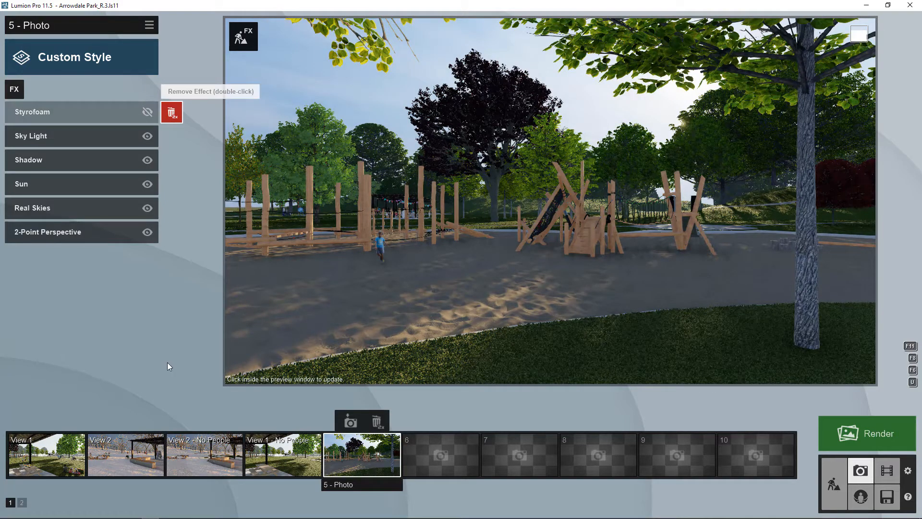
click(164, 119)
- Add a Layer Visibility effect from the Objects category
click(15, 90)
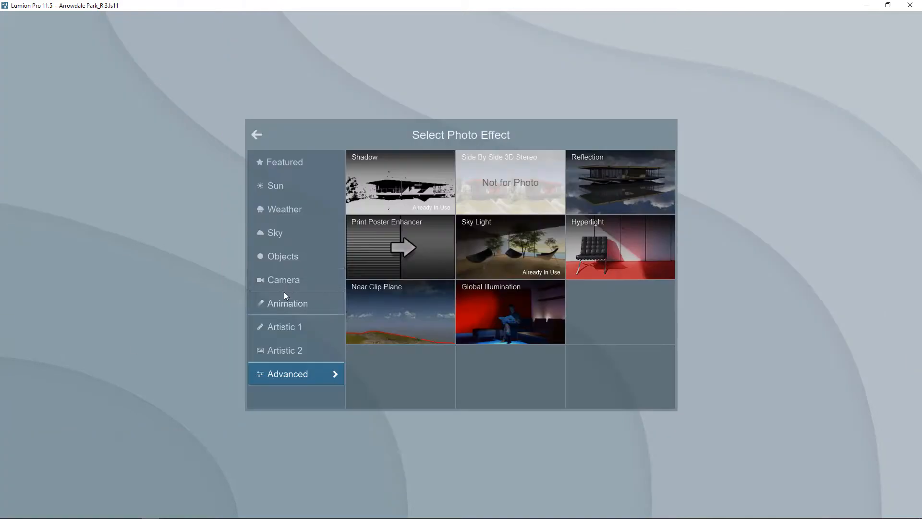
click(284, 260)
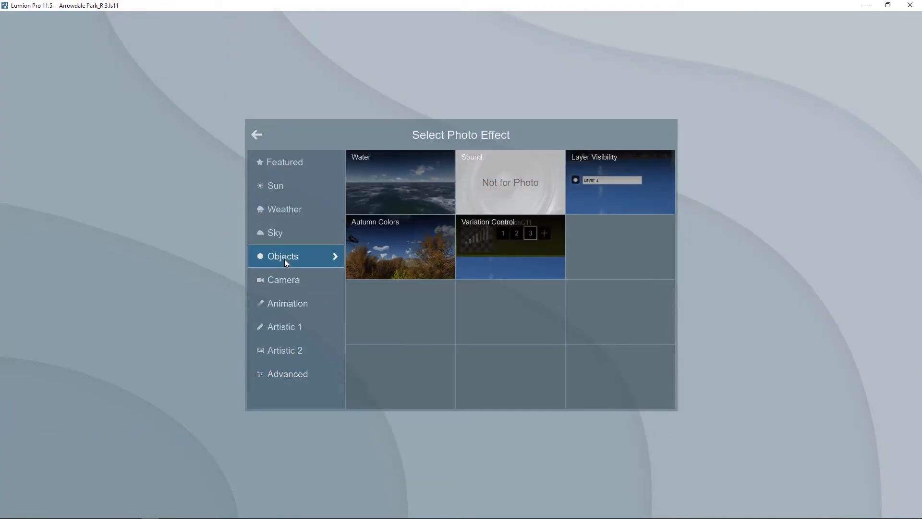
click(608, 177)
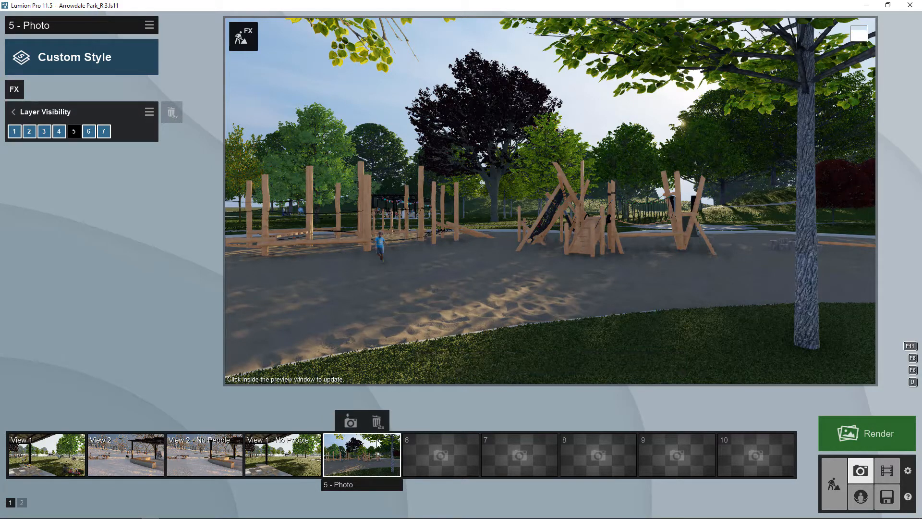
- Hide layer 5 (Scale Figures) and layer 6 (People), then store the view as Photo 6
click(75, 132)
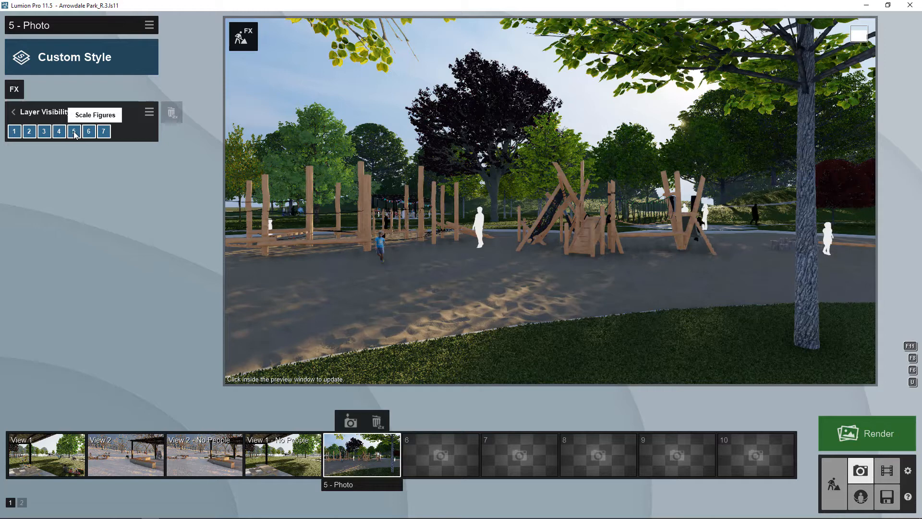
click(74, 131)
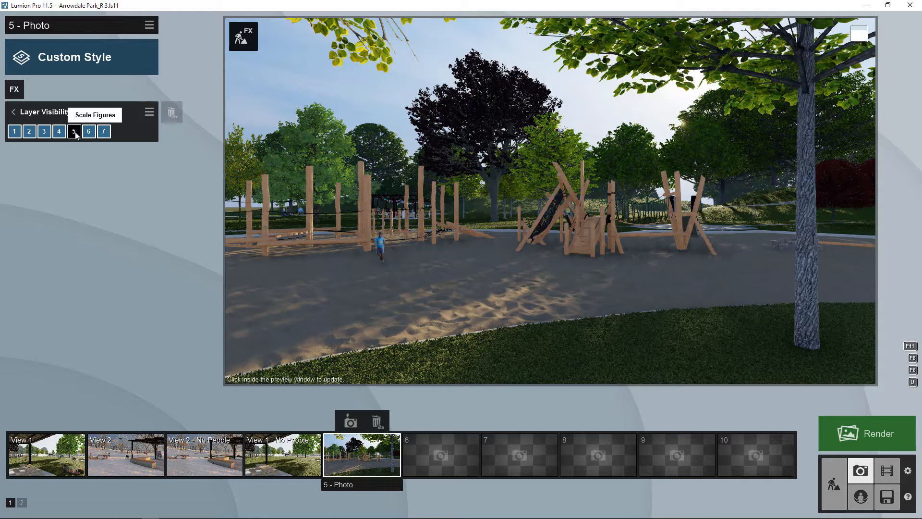
click(89, 132)
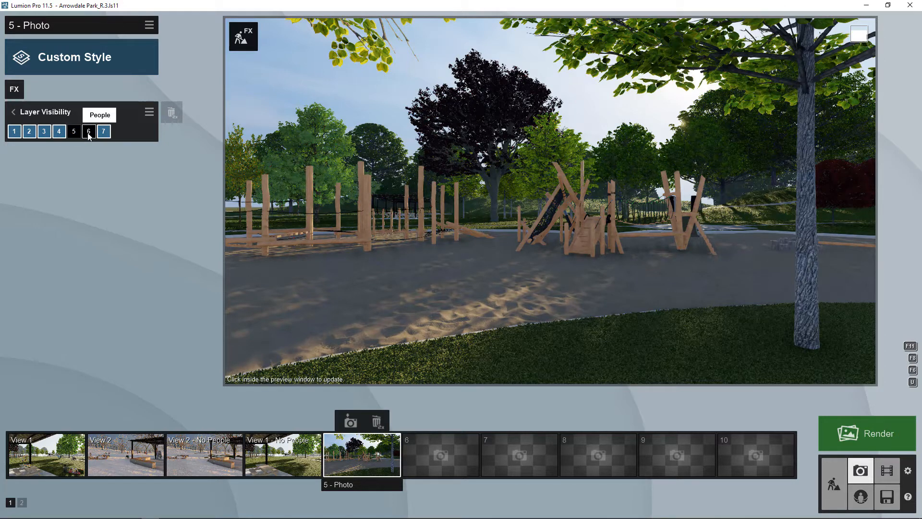
click(89, 132)
click(89, 132)
click(89, 132)
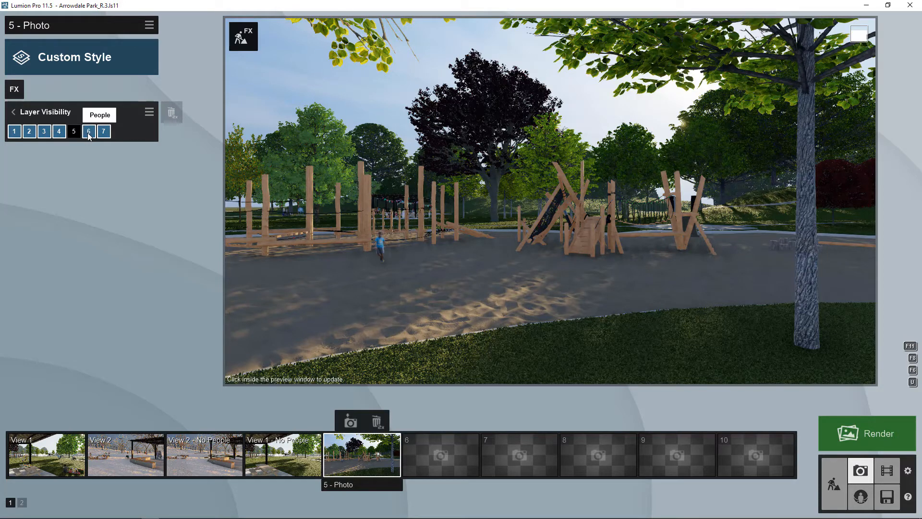
click(89, 133)
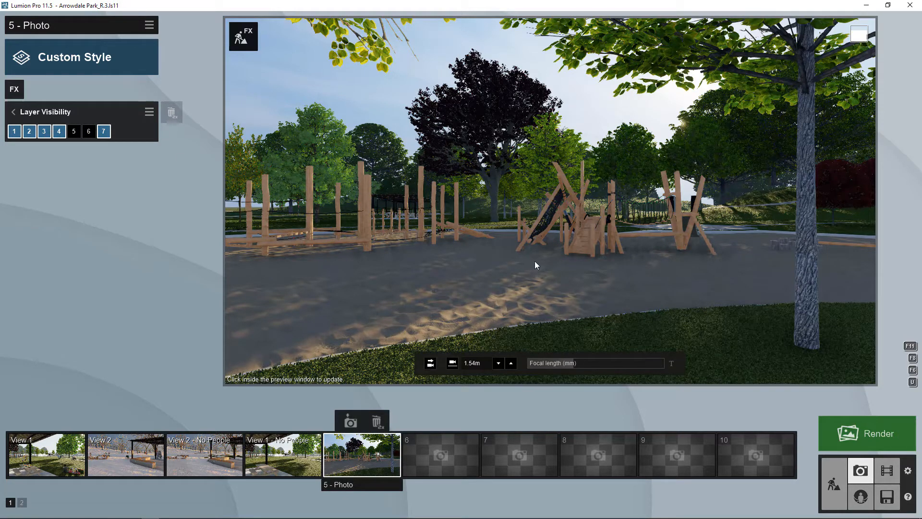
click(439, 261)
click(437, 423)
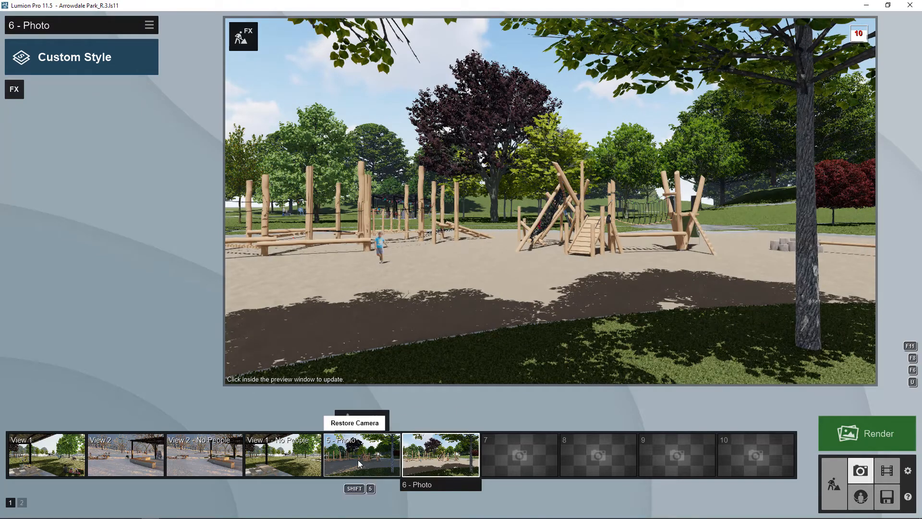
- Copy Photo 5's effects and paste them onto Photo 6
click(358, 459)
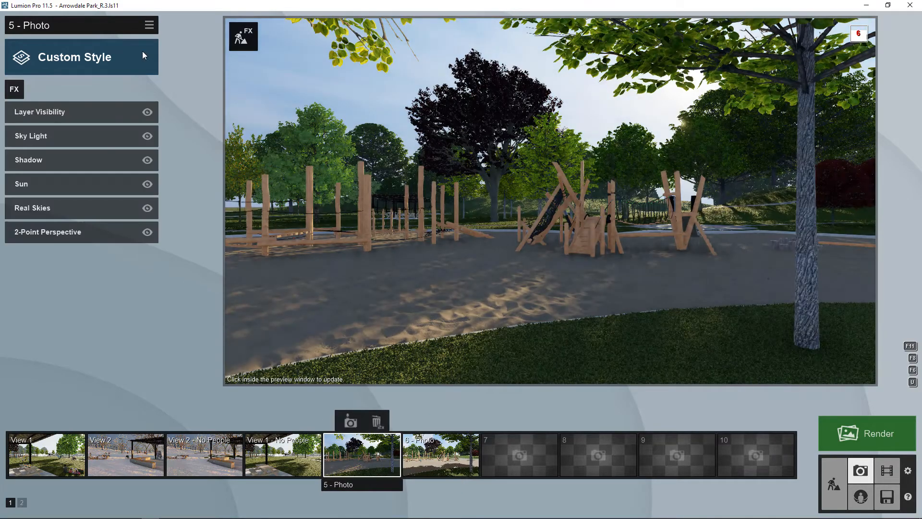
click(150, 25)
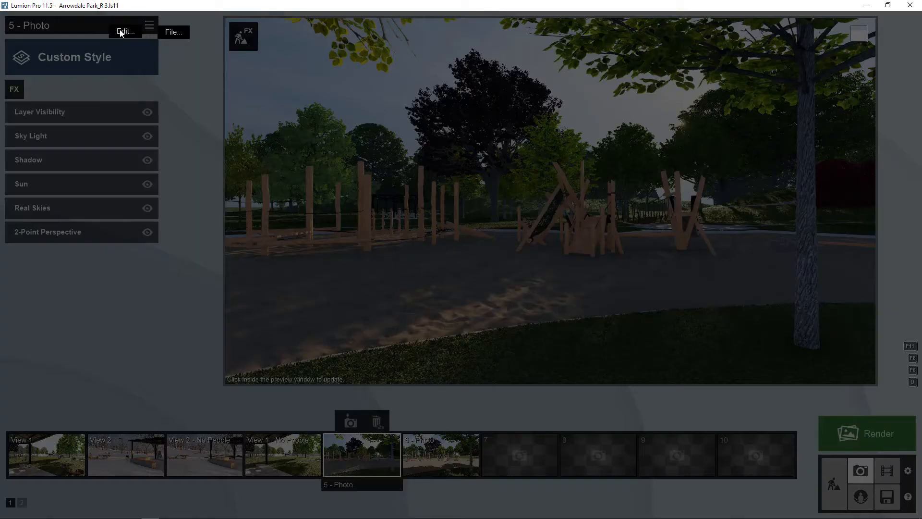
click(78, 34)
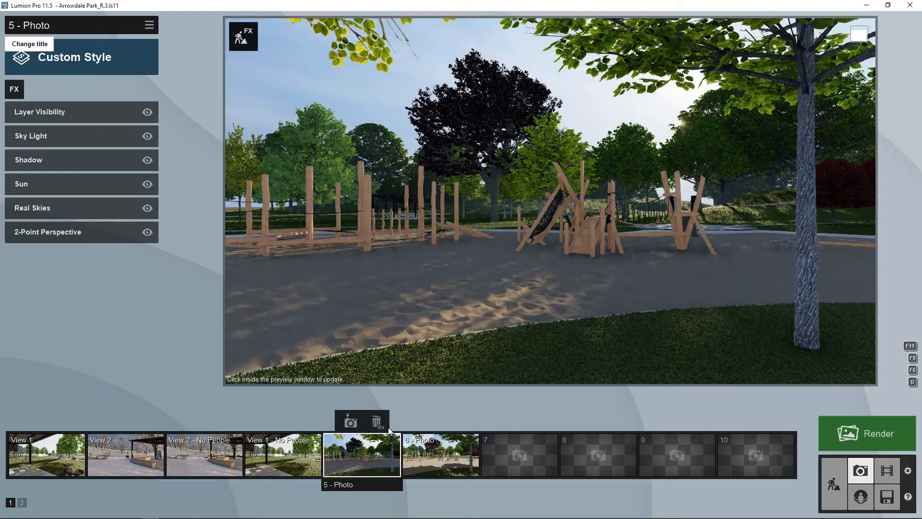
click(447, 456)
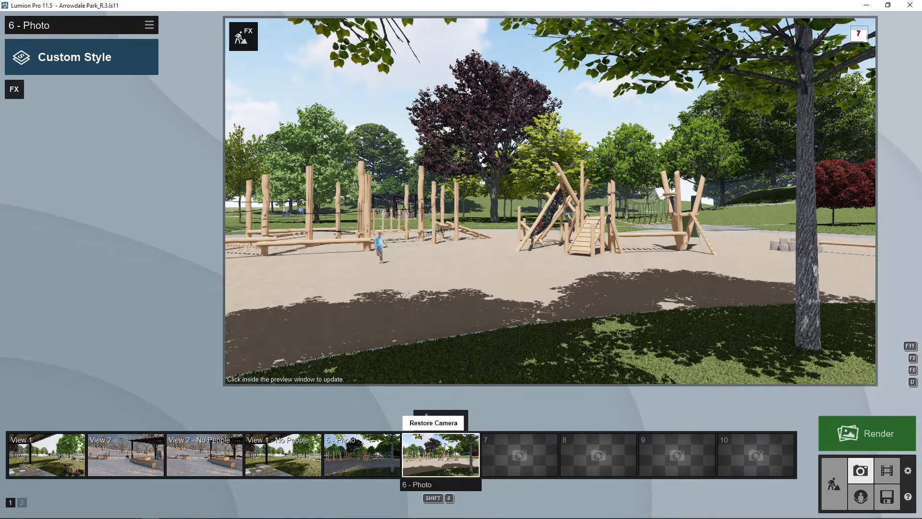
click(150, 25)
click(123, 36)
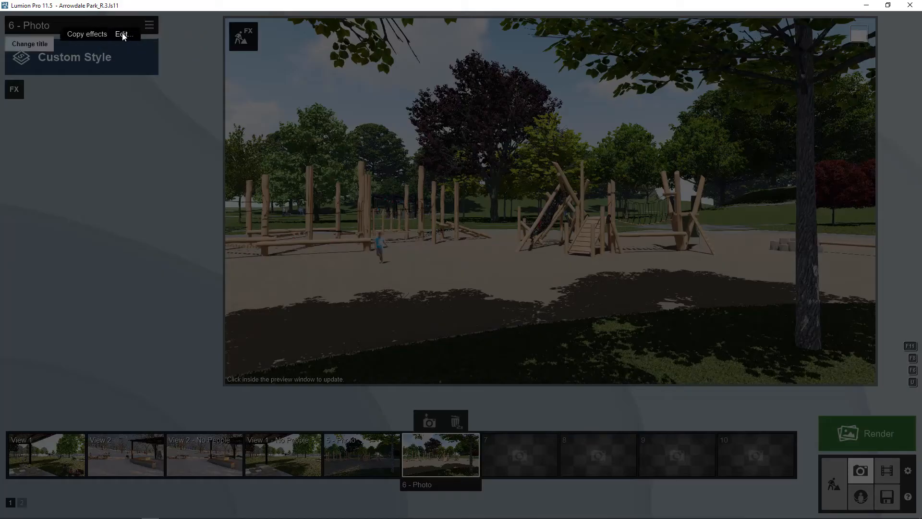
click(183, 35)
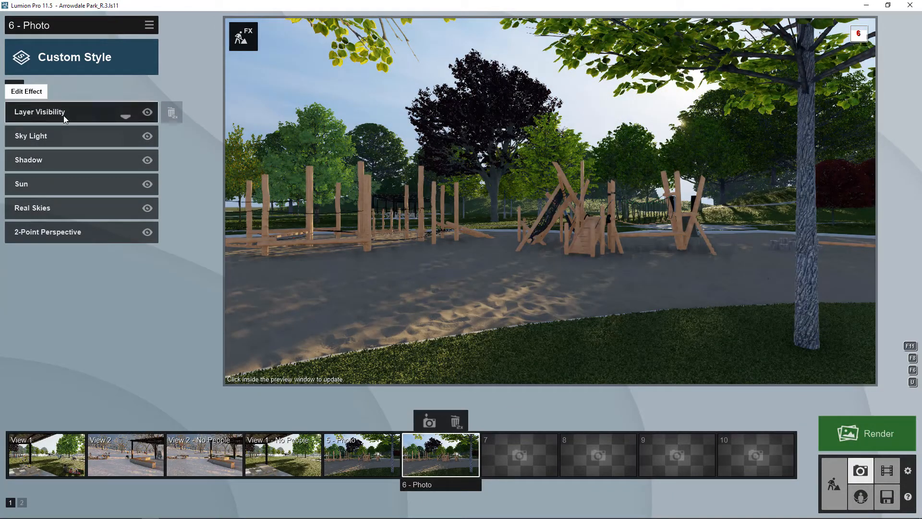
- Make the People layer visible on Photo 6 in Layer Visibility, then return to Photo 5
click(64, 116)
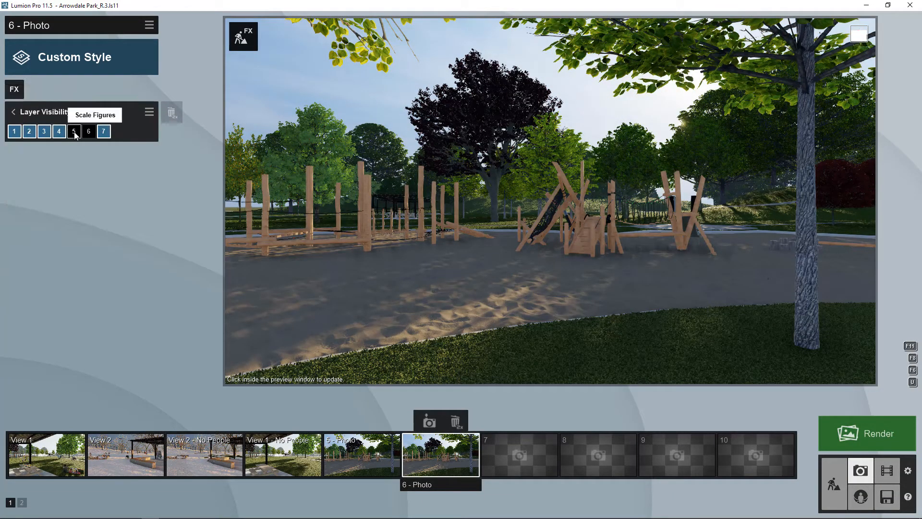
click(90, 132)
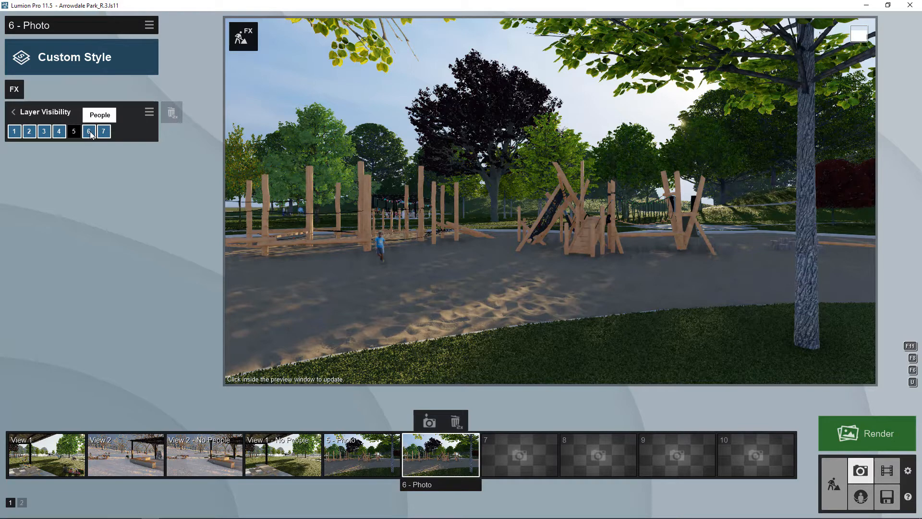
click(393, 462)
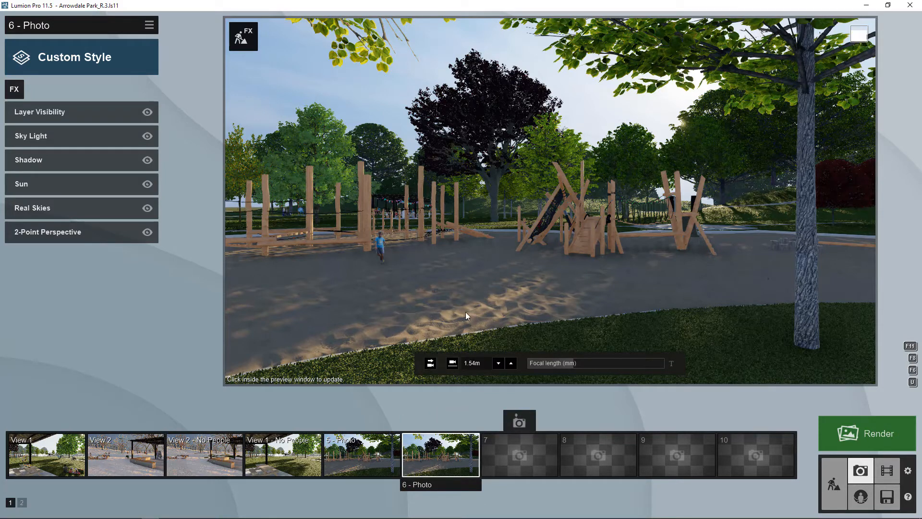
- Select Photo 5 and bring up the Weather effects to add Precipitation
click(610, 280)
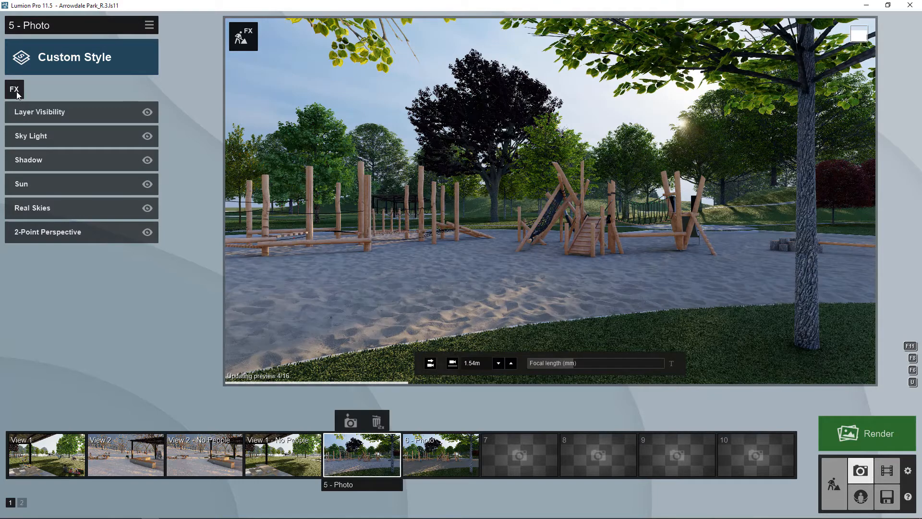
click(14, 88)
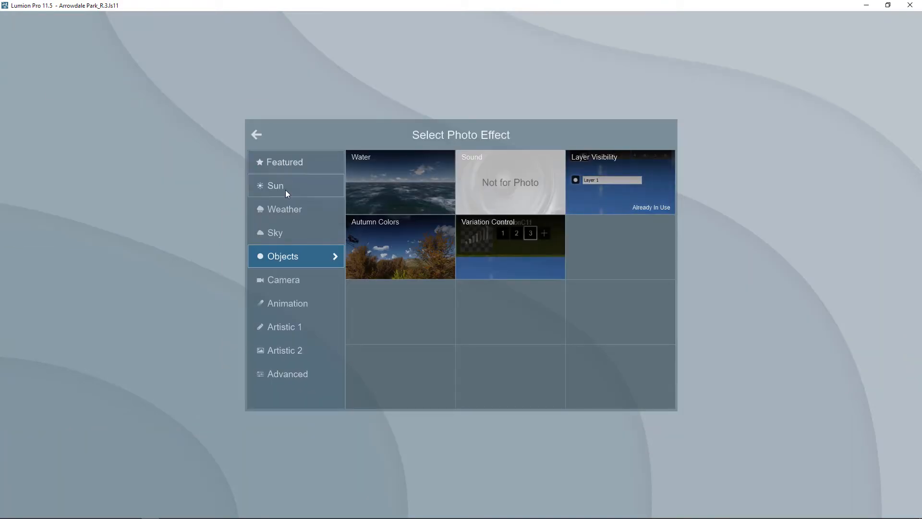
click(282, 207)
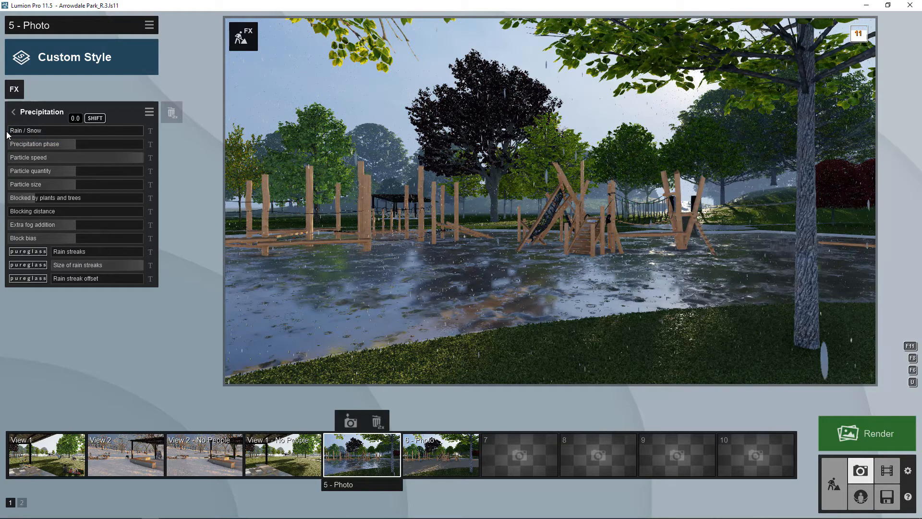
- Trial snow, adjust precipitation phase, set particle speed 0.1x and particle quantity 1.0, then revert to rain
drag(30, 131, 86, 132)
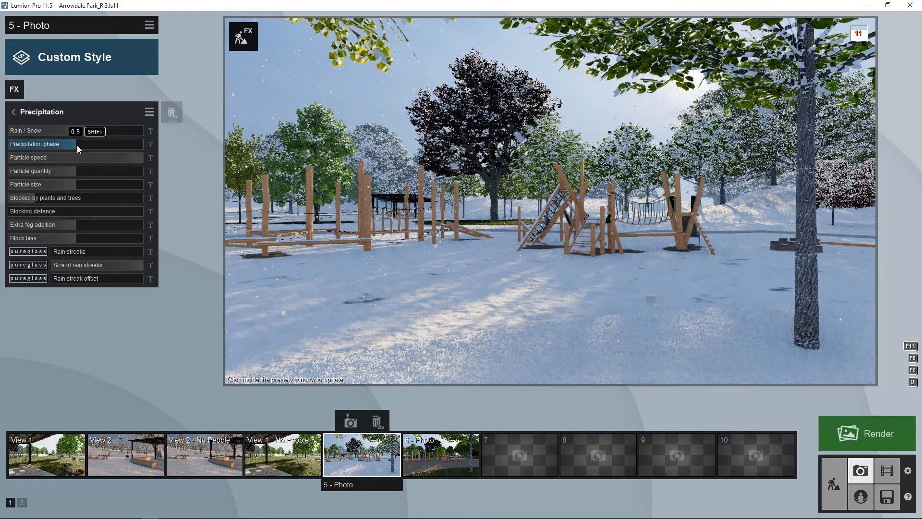
mouse_move(75, 145)
mouse_down()
mouse_move(14, 152)
mouse_move(60, 145)
mouse_up()
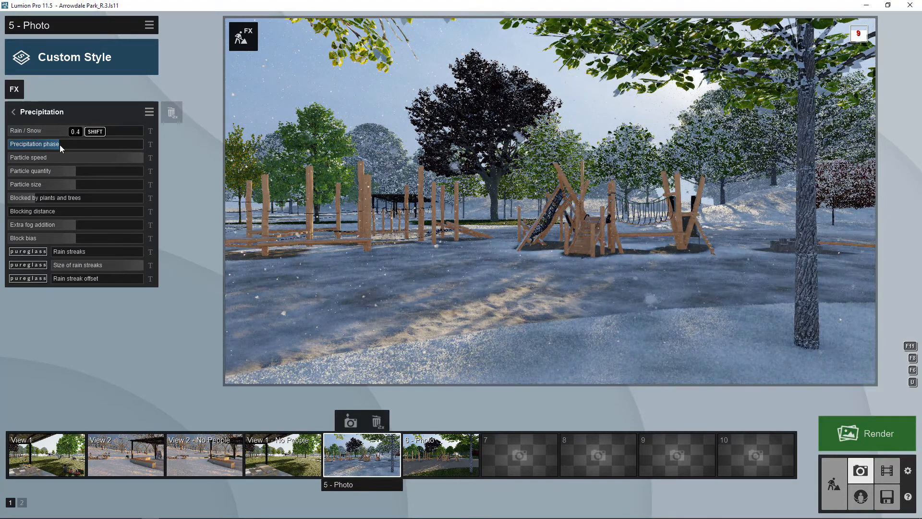
mouse_move(63, 145)
mouse_down()
mouse_move(119, 143)
mouse_move(35, 147)
mouse_move(66, 142)
mouse_up()
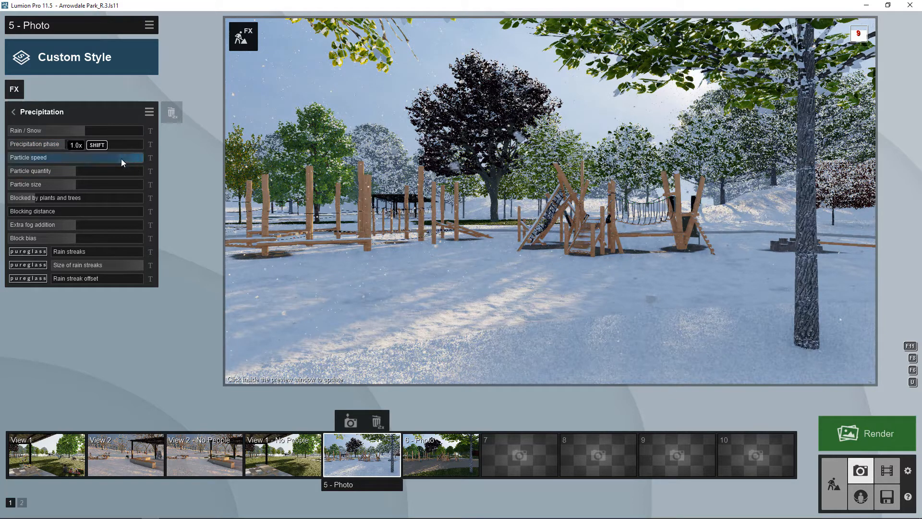
drag(121, 160, 88, 164)
drag(27, 163, 4, 162)
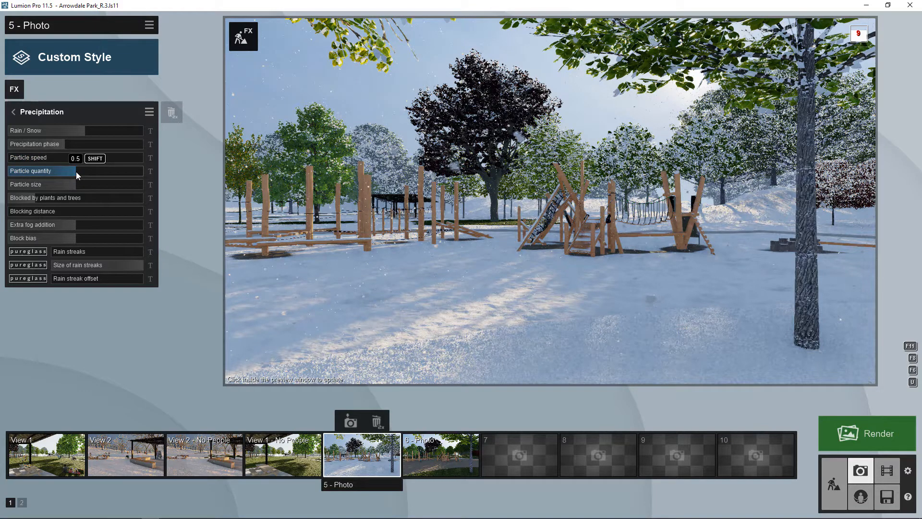
drag(76, 171, 148, 169)
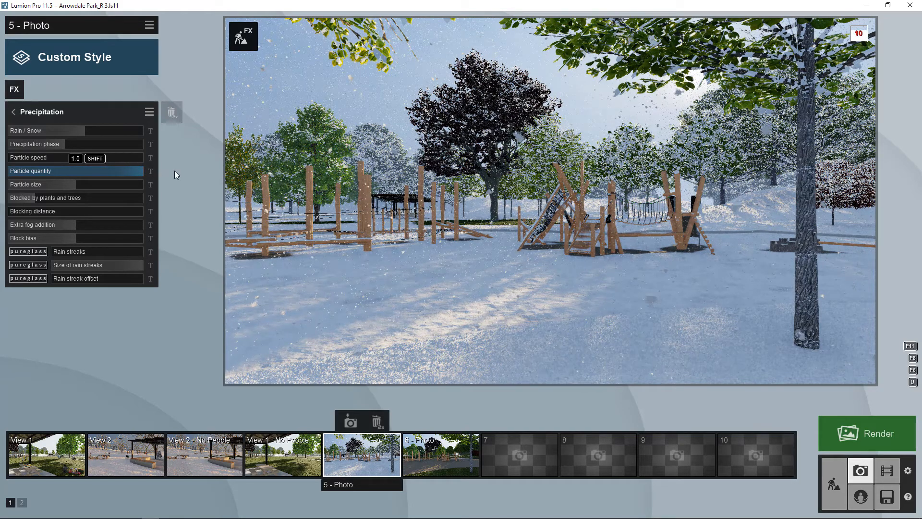
drag(75, 130, 0, 137)
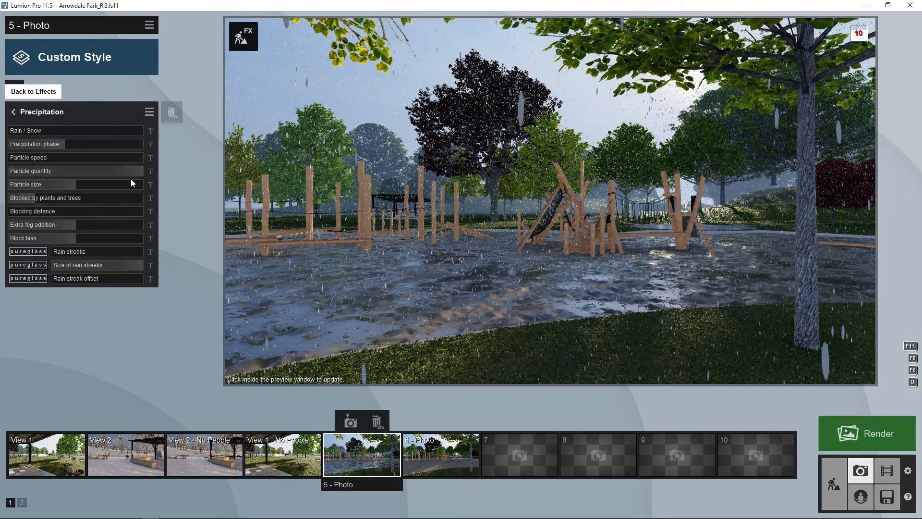
- Turn the precipitation mostly to snow with a low particle quantity and larger particles
mouse_move(109, 177)
drag(108, 172, 13, 185)
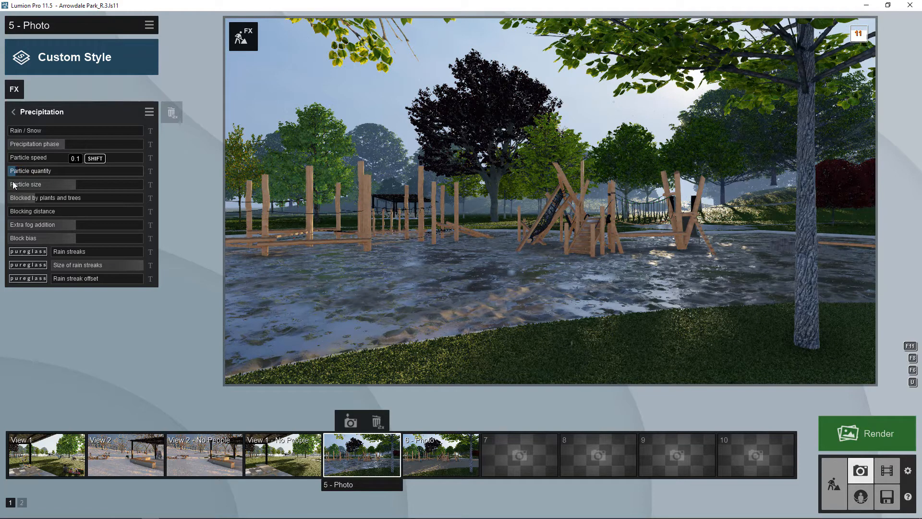
drag(22, 129, 120, 128)
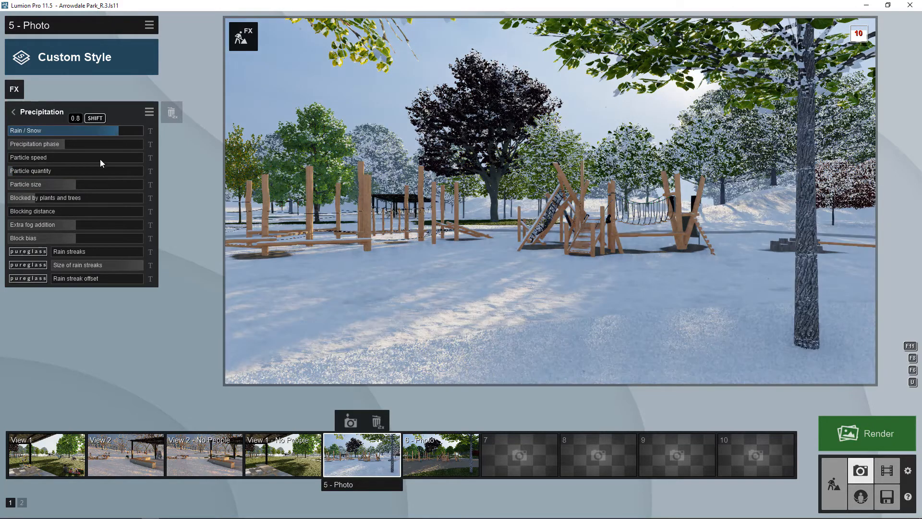
mouse_move(19, 172)
mouse_down()
mouse_move(120, 185)
mouse_move(27, 186)
mouse_up()
drag(88, 184, 69, 186)
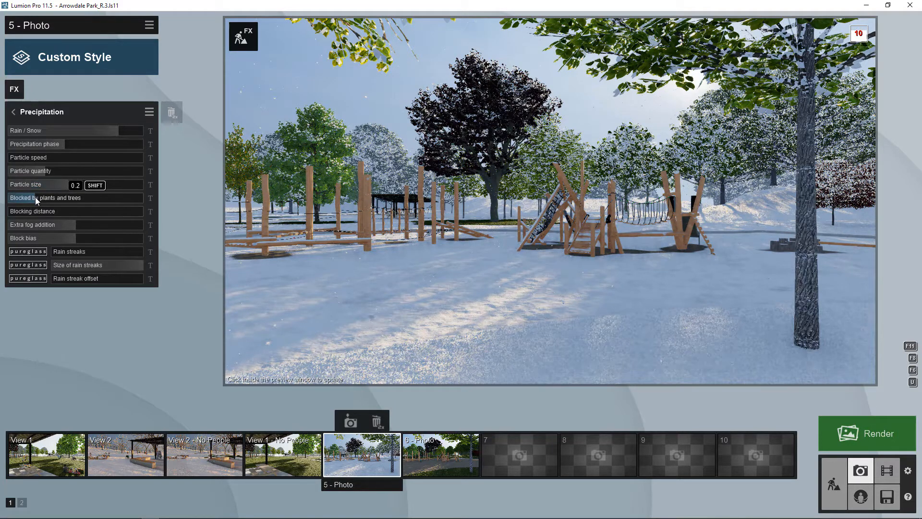
- Set blocking by plants and trees to 0.3 and adjust the blocking distance
drag(35, 198, 120, 198)
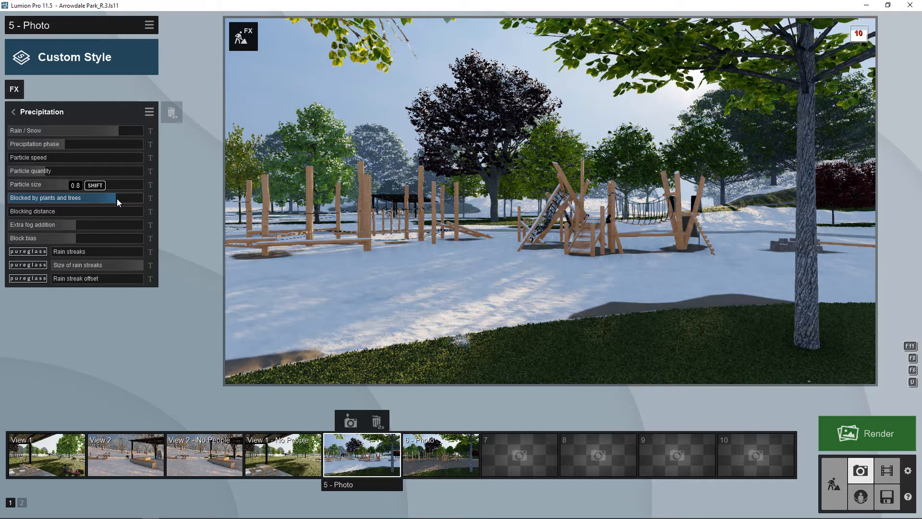
drag(115, 198, 4, 201)
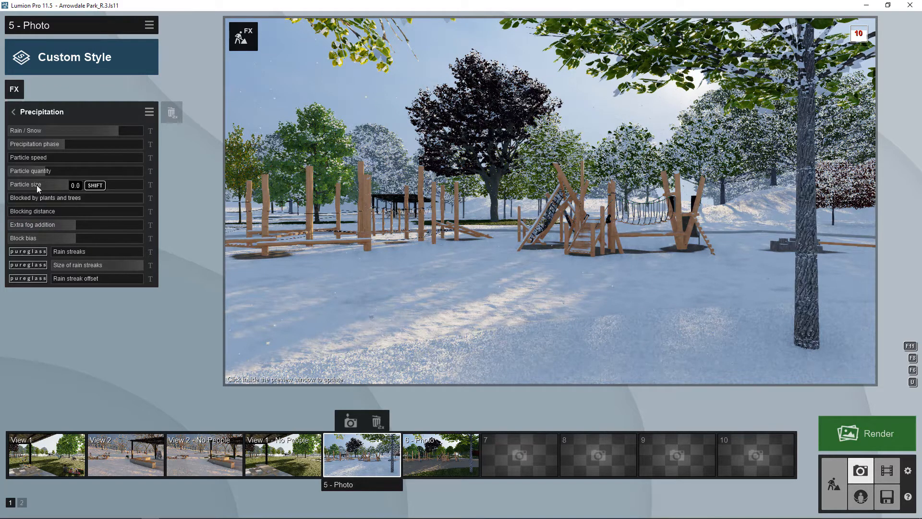
drag(19, 196, 154, 200)
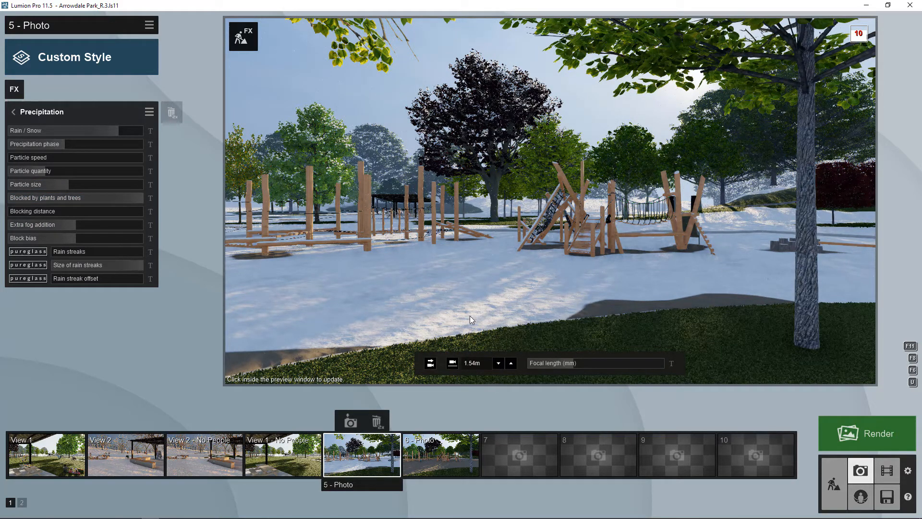
drag(135, 198, 24, 199)
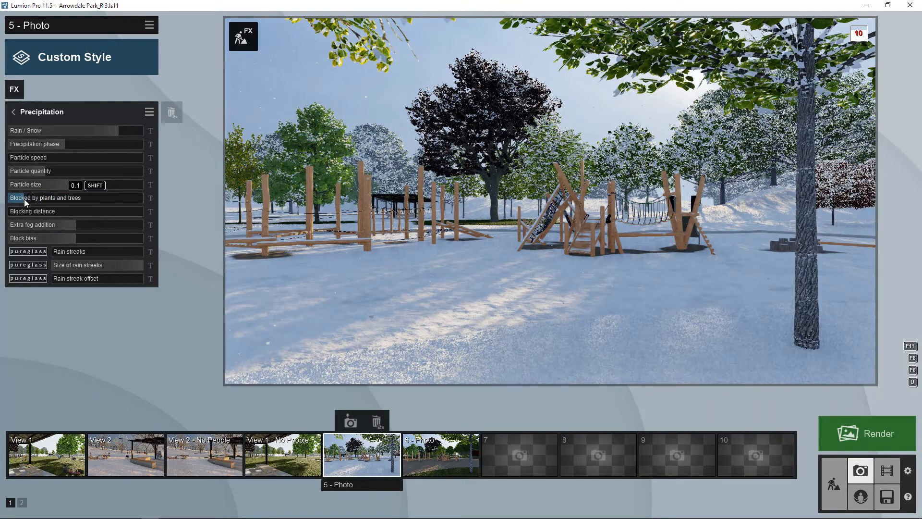
drag(83, 215, 15, 215)
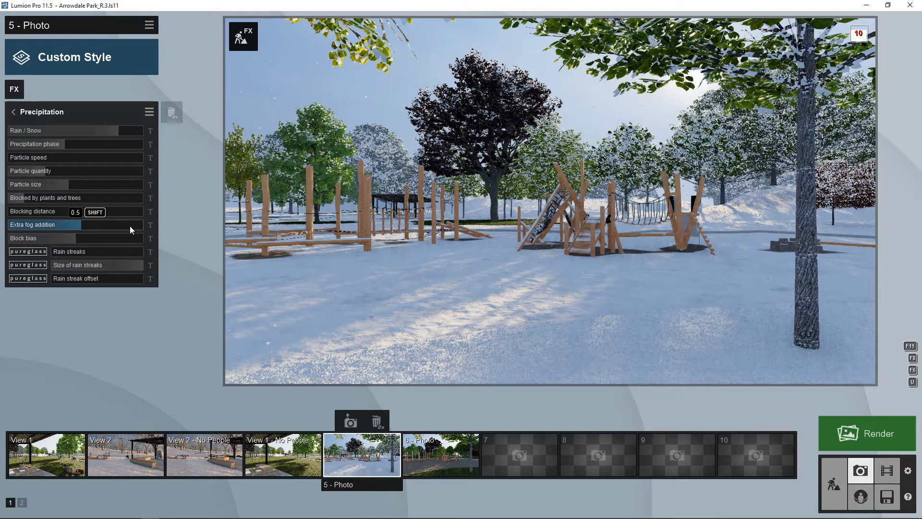
- Raise extra fog, refresh the preview, then settle extra fog at 0.7
drag(136, 225, 156, 225)
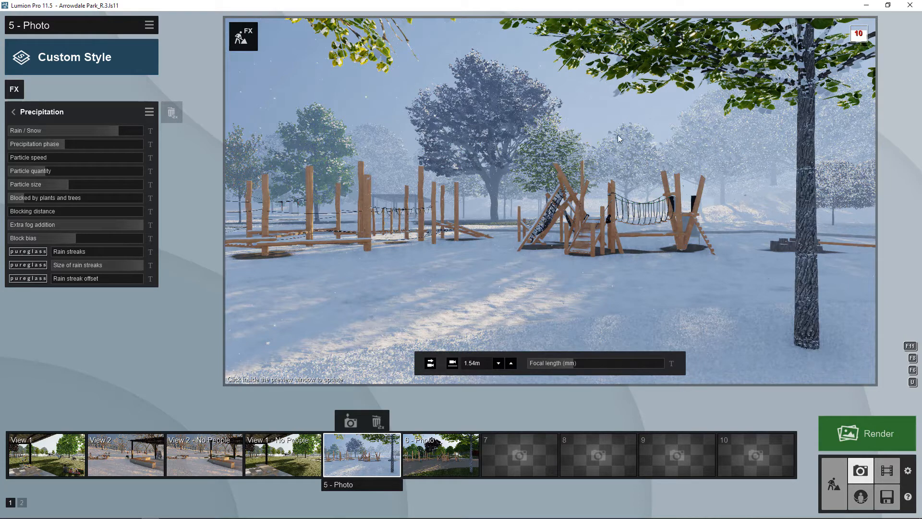
click(665, 147)
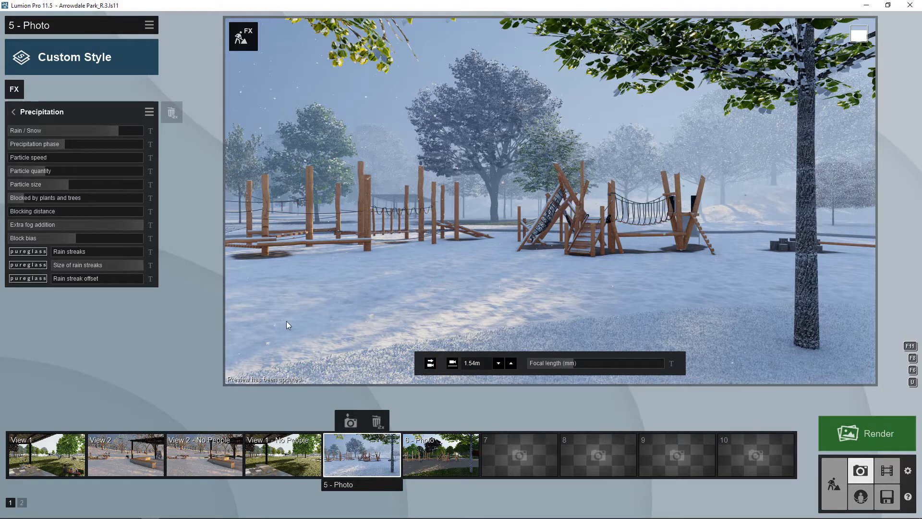
click(136, 225)
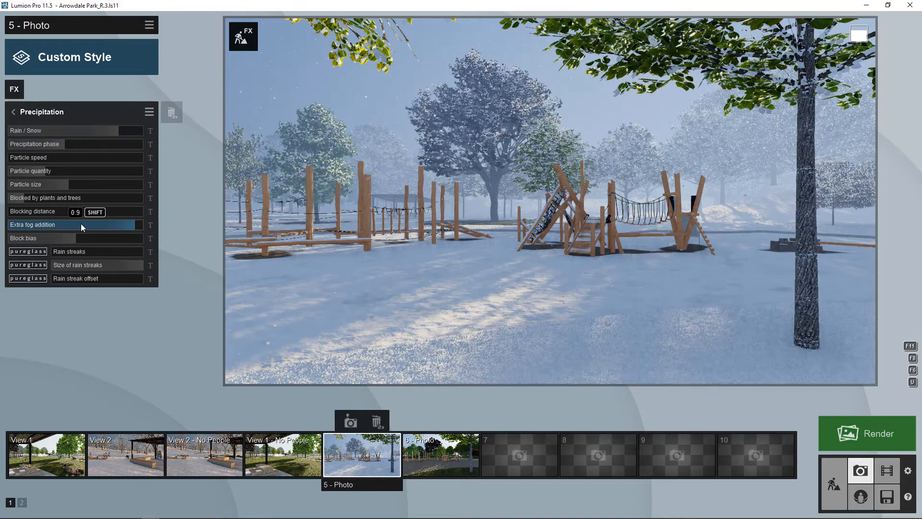
drag(81, 224, 42, 224)
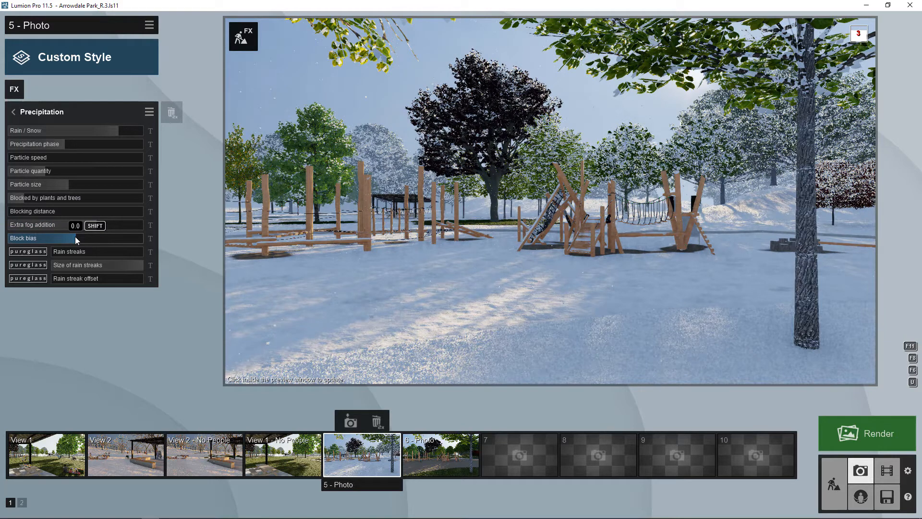
- Set block bias 0.4, rain streaks 2.1, extra fog 0.5, and enlarge the snowflakes
drag(74, 236, 171, 247)
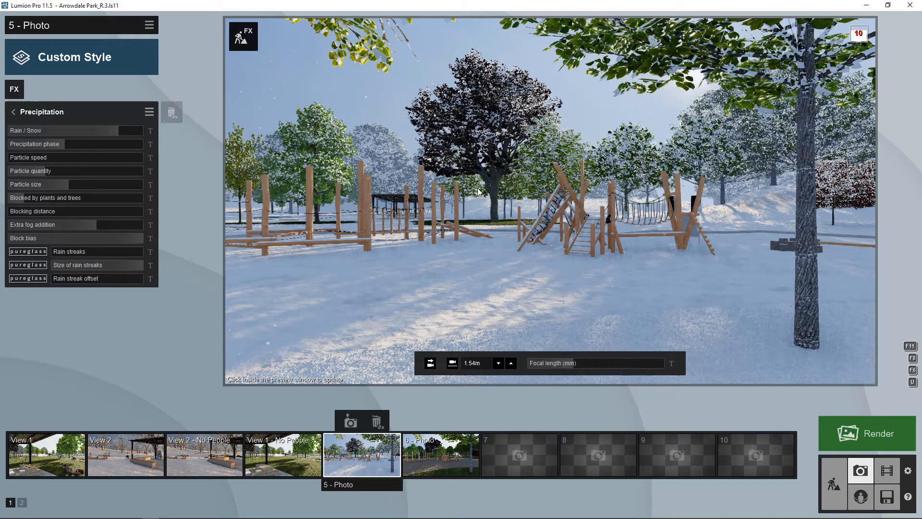
mouse_move(60, 253)
mouse_down()
mouse_move(100, 254)
mouse_move(42, 252)
mouse_up()
click(78, 224)
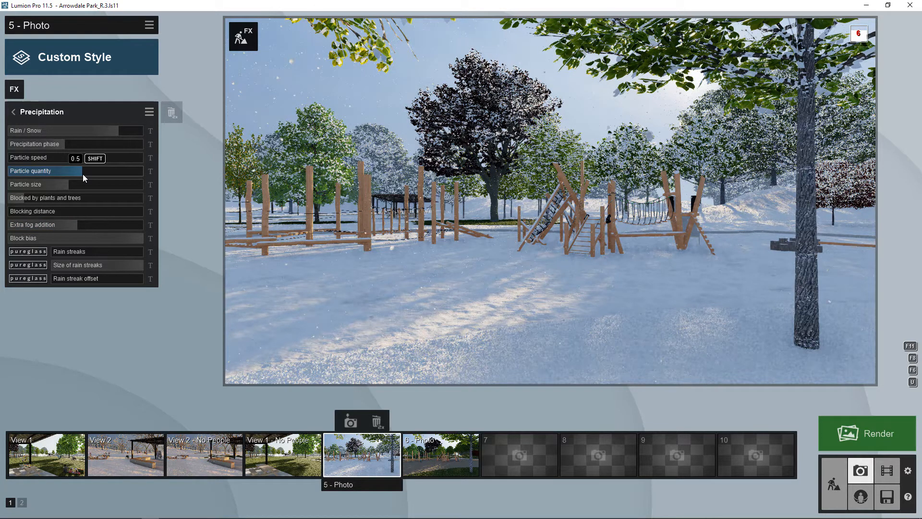
click(107, 187)
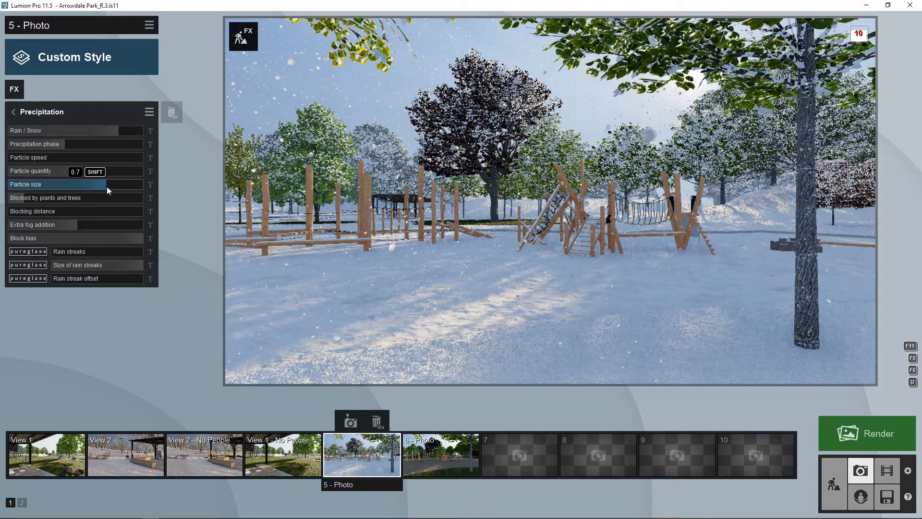
- Pick a dark grey sky from the Real Skies Overcast library for Photo 5
click(14, 111)
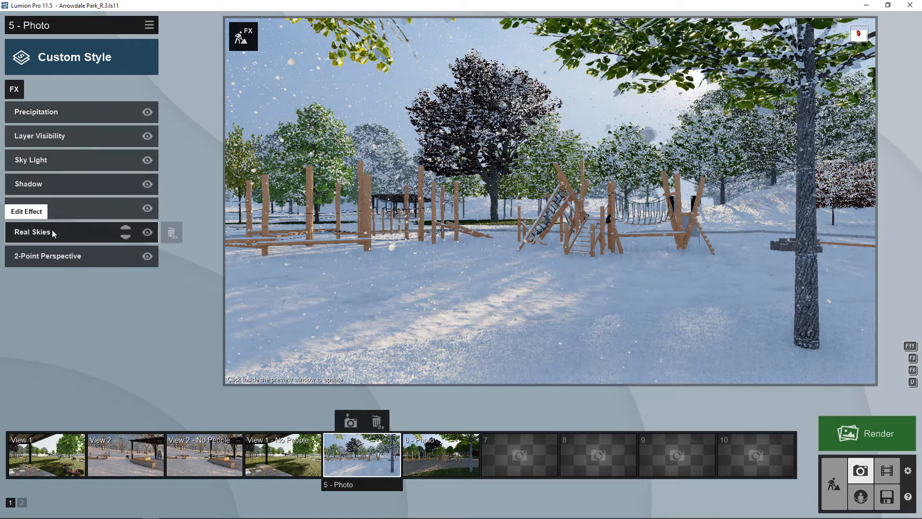
click(82, 235)
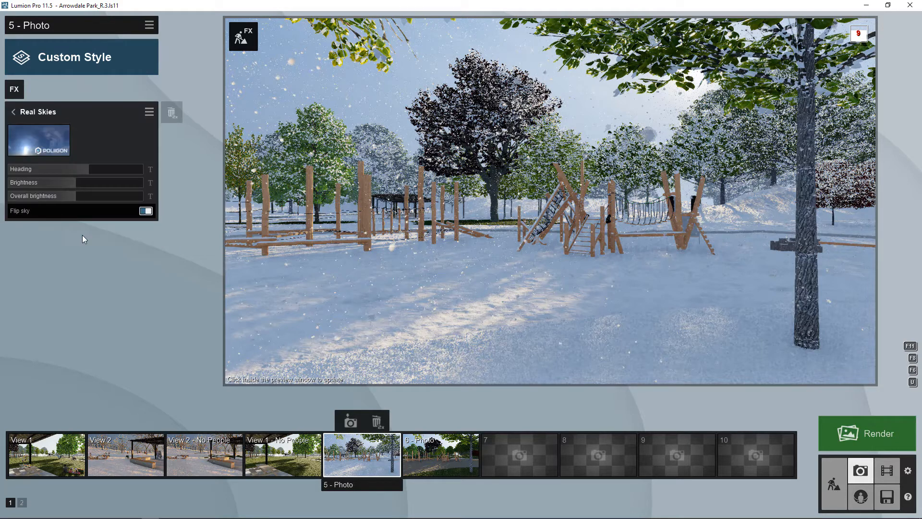
click(39, 139)
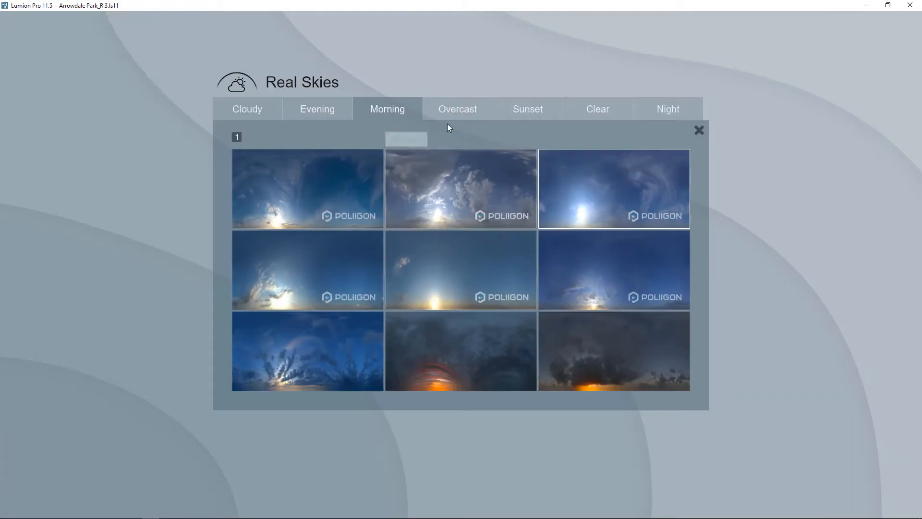
click(450, 108)
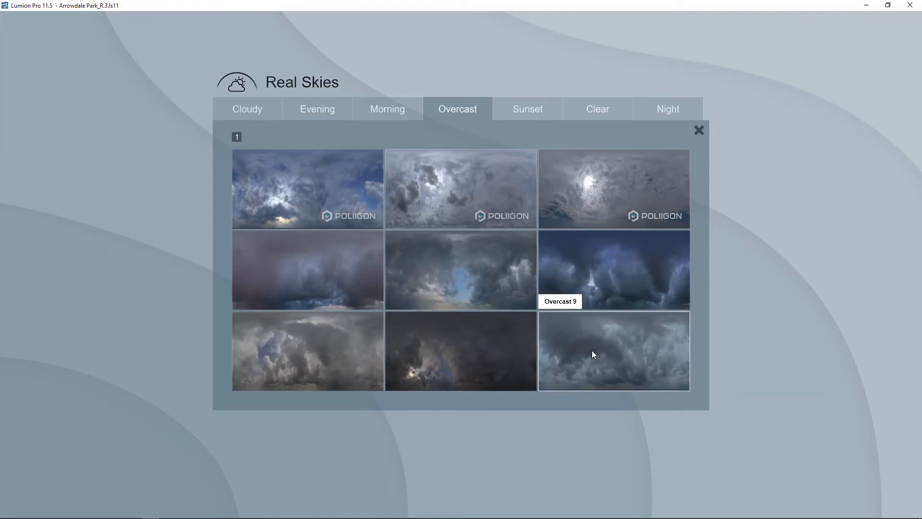
click(350, 183)
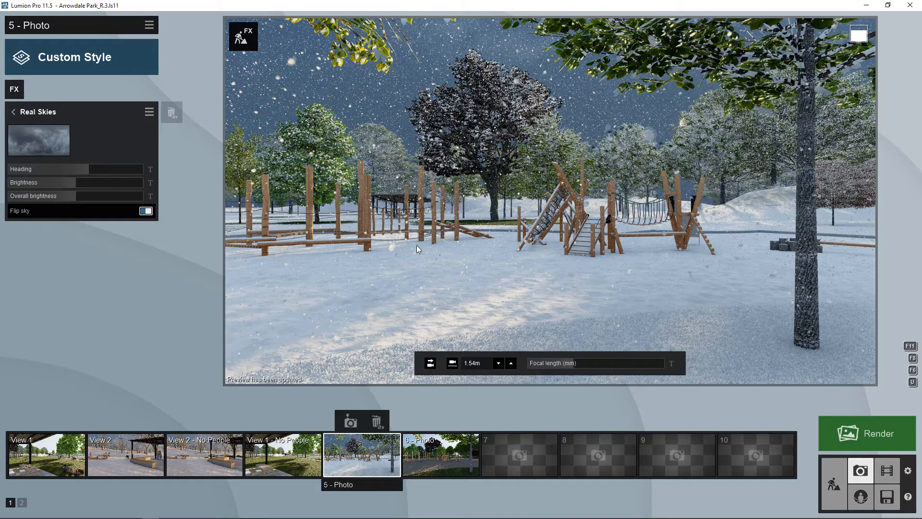
- Switch the precipitation from snow back to rain with precipitation phase around 0.3–0.4
click(14, 116)
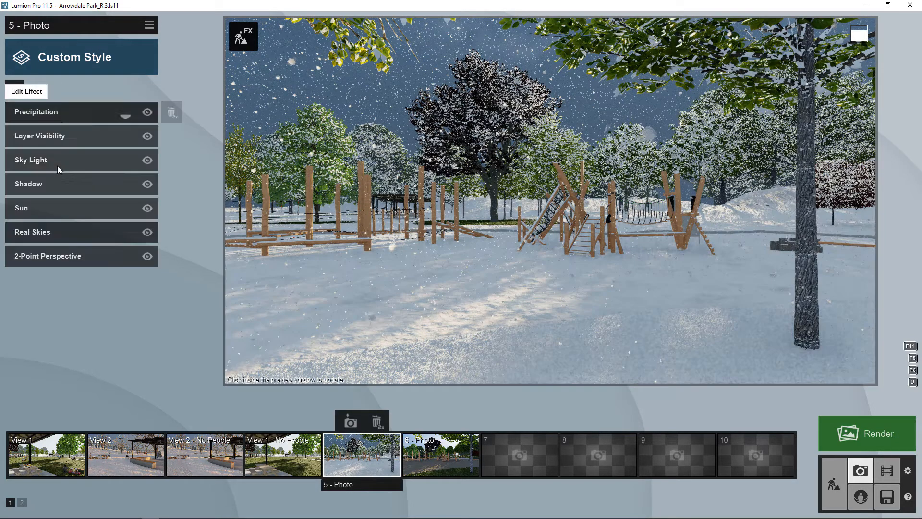
click(54, 113)
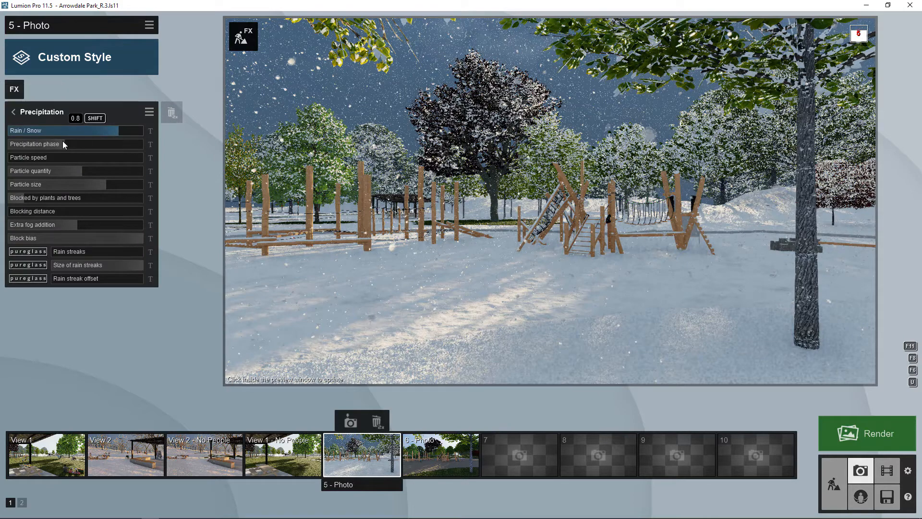
drag(62, 143, 3, 172)
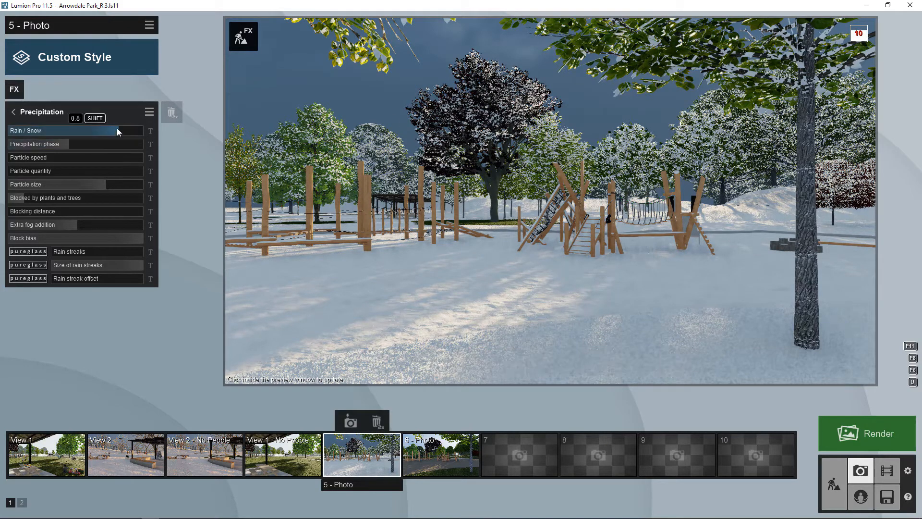
drag(117, 130, 41, 130)
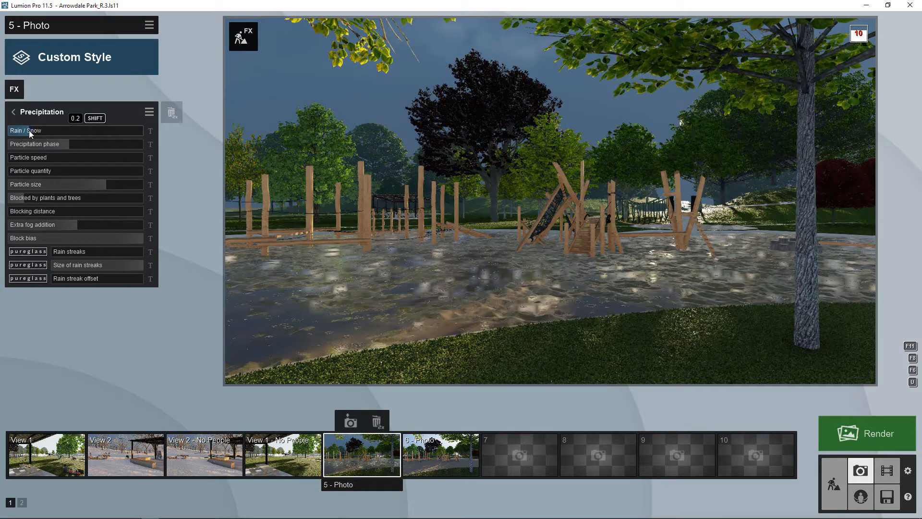
click(61, 142)
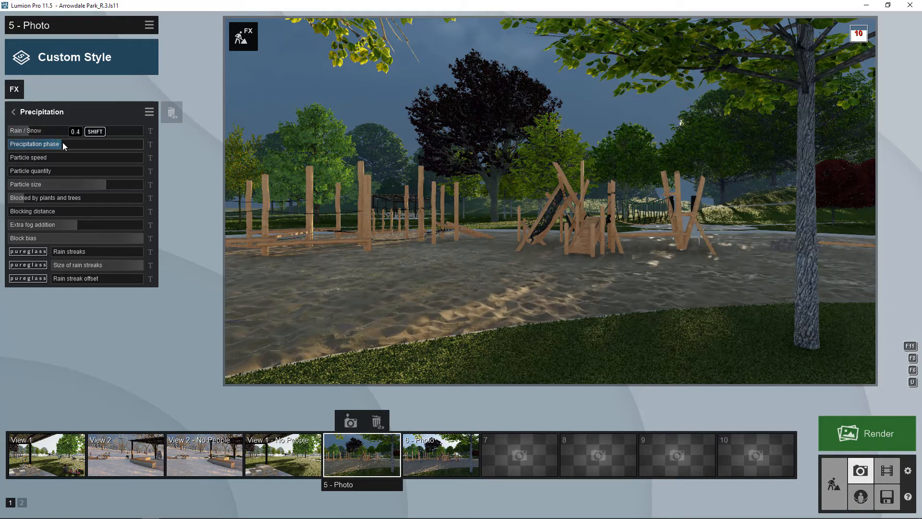
mouse_move(63, 143)
mouse_down()
mouse_move(106, 145)
mouse_move(56, 146)
mouse_up()
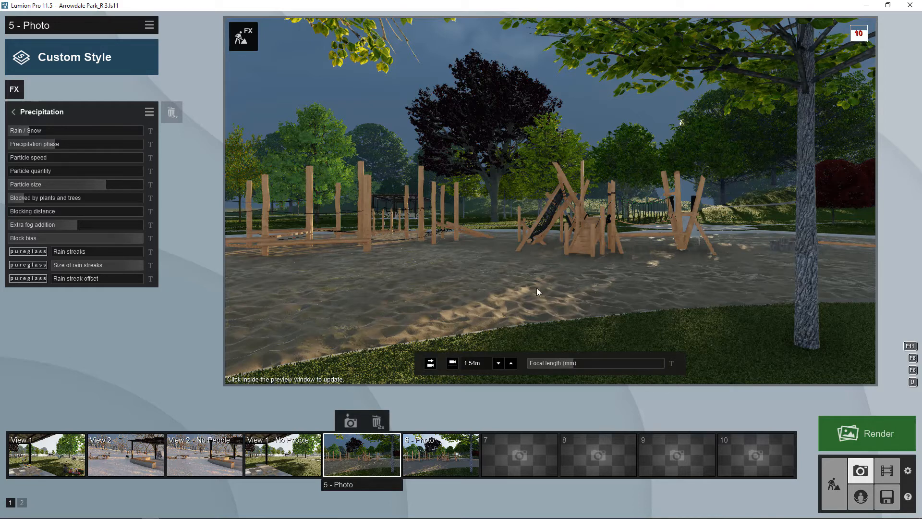
drag(56, 146, 58, 145)
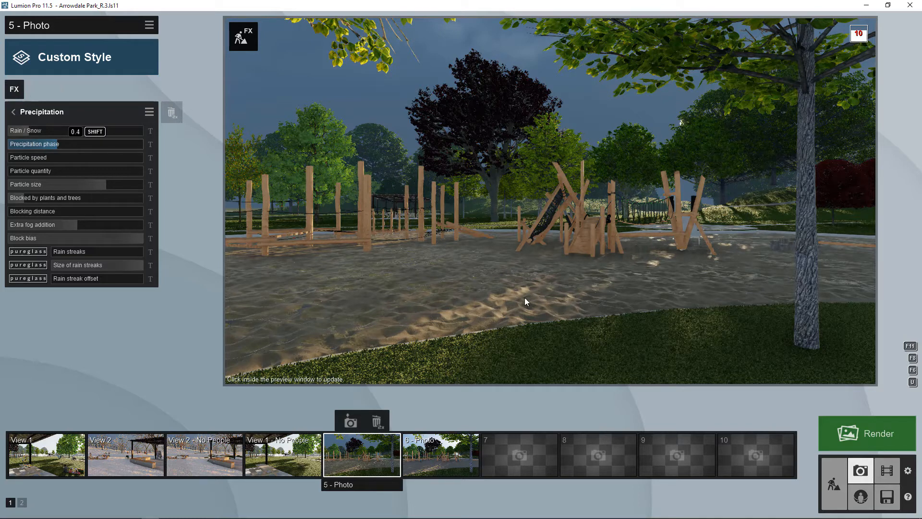
- Add an Advanced Reflection effect with one ground reflection plane and refresh the preview
click(13, 112)
click(14, 90)
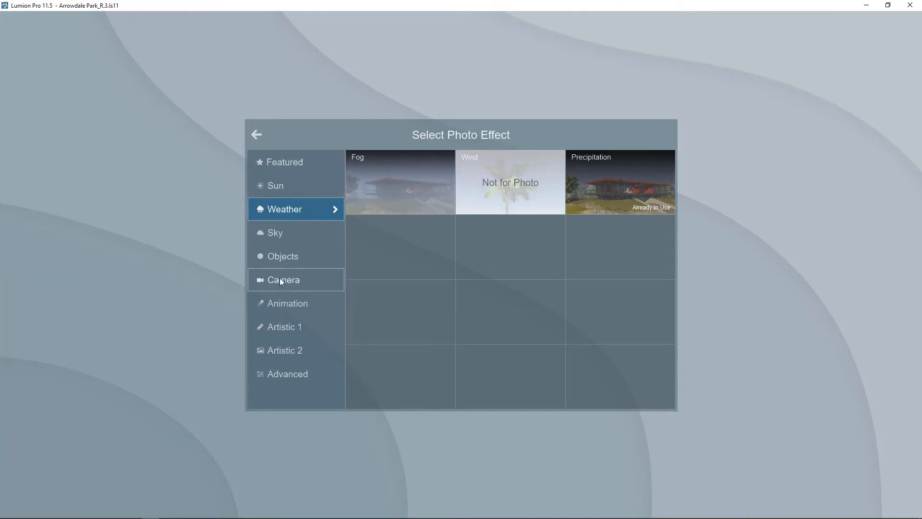
click(288, 373)
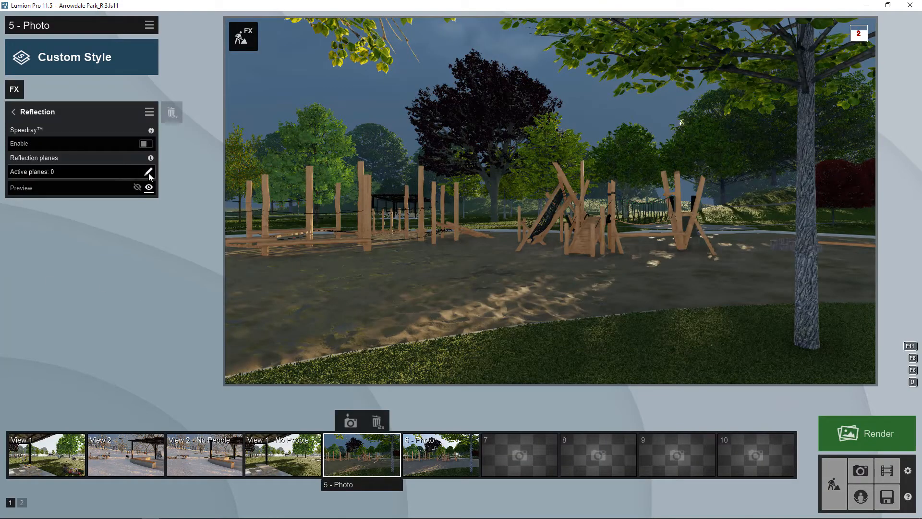
click(148, 173)
click(145, 482)
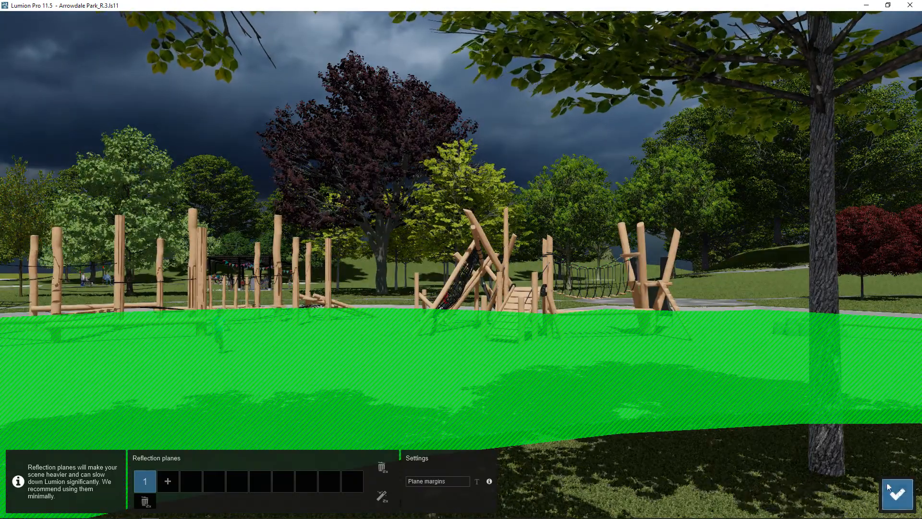
click(895, 494)
click(362, 275)
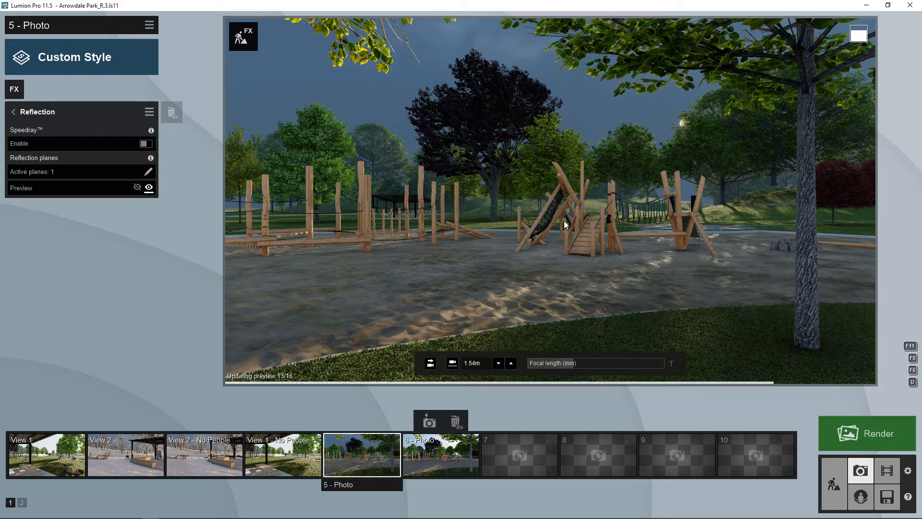
click(65, 113)
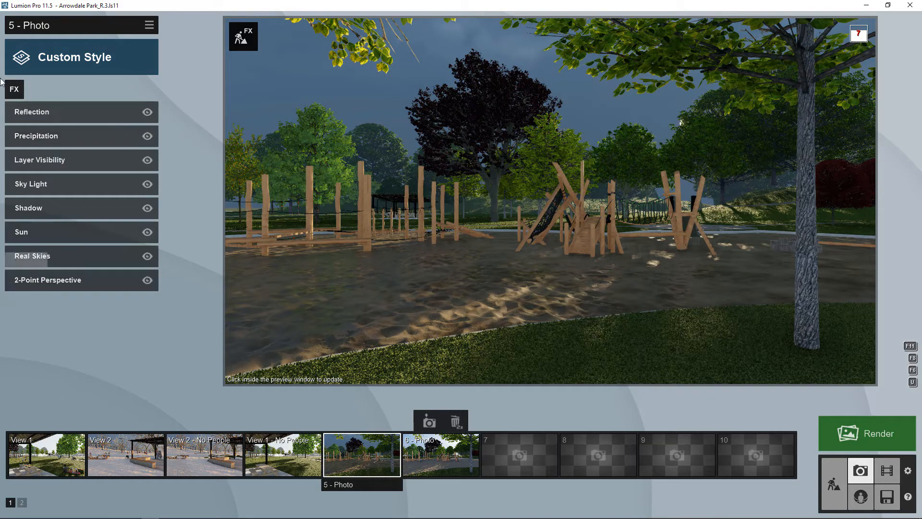
- Save Photo 5's effects as 'Rainy Afternoon' in CAD-3D > Lumion > Effects
click(150, 27)
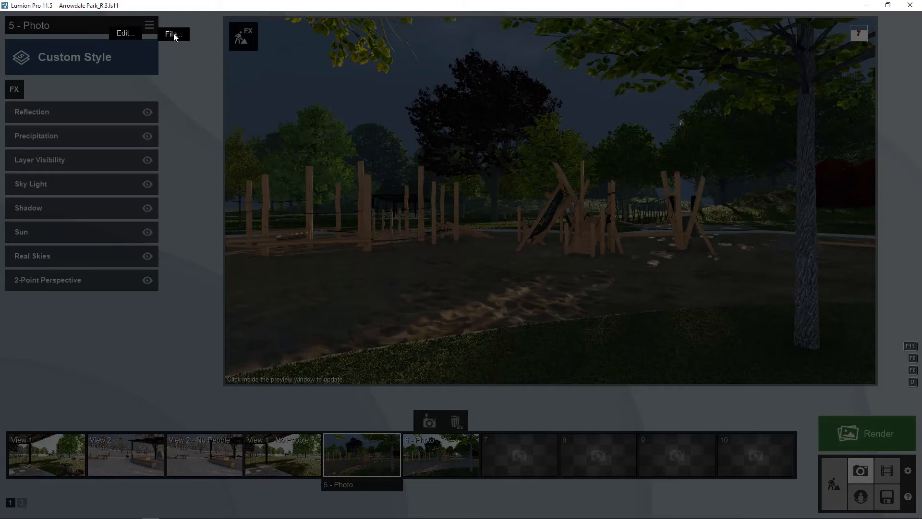
click(173, 34)
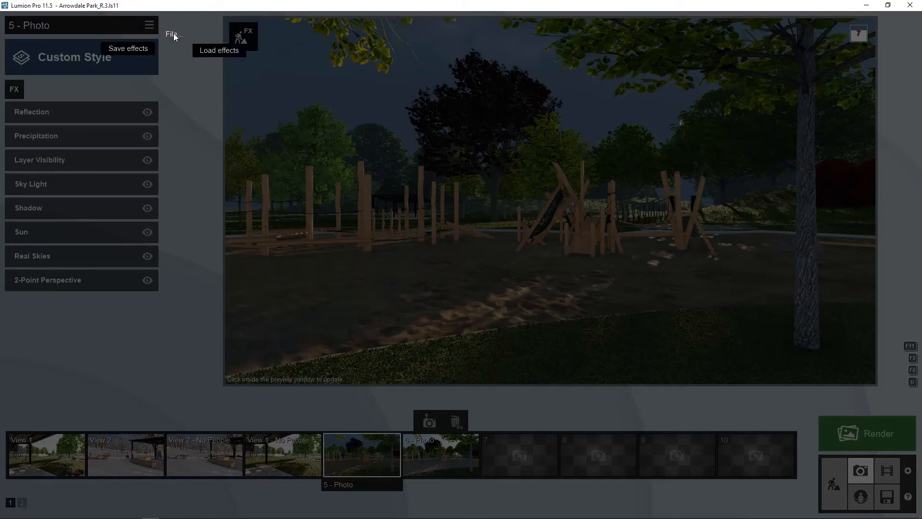
click(124, 50)
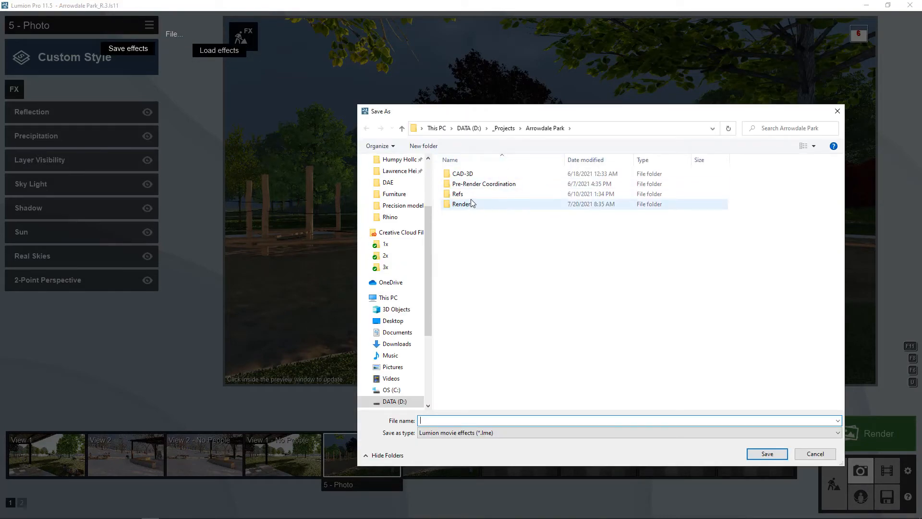
double_click(463, 174)
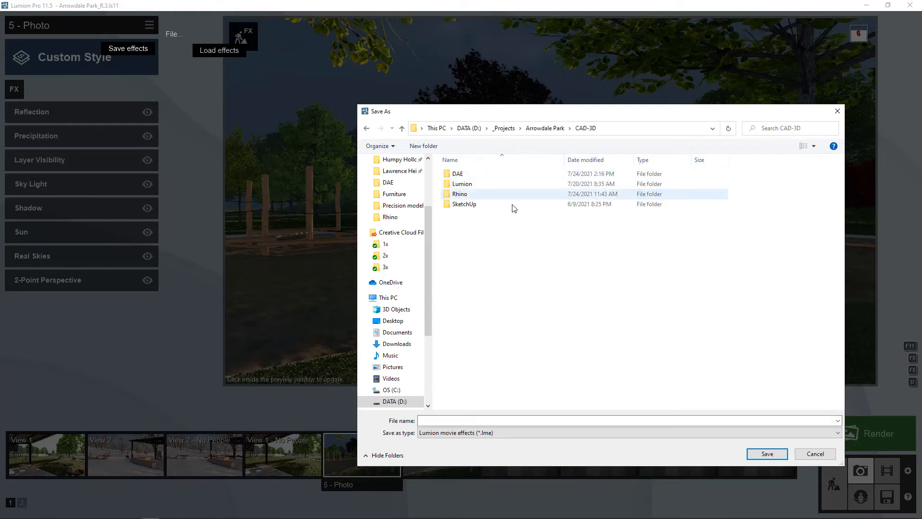
double_click(462, 184)
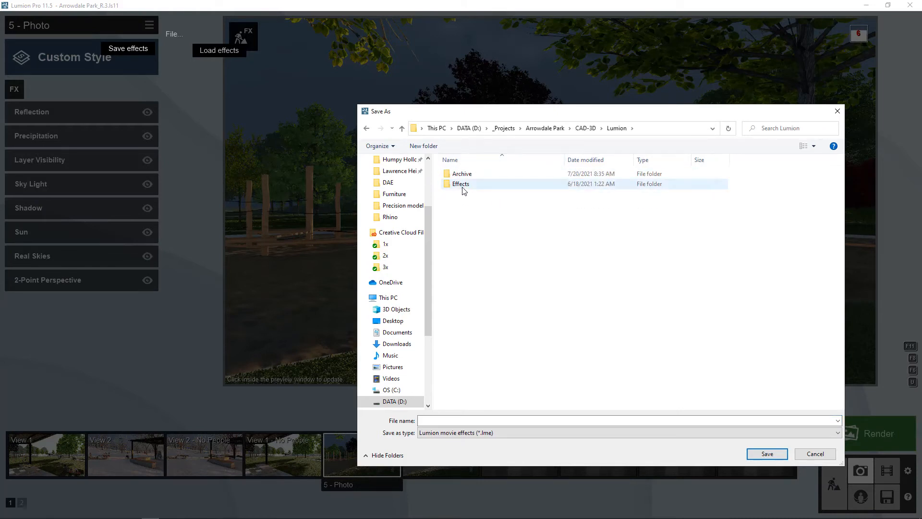
double_click(462, 185)
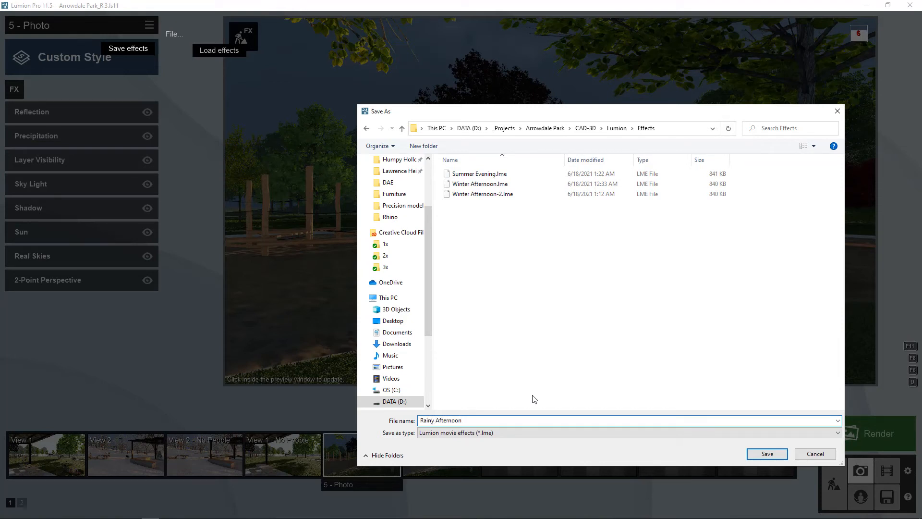
click(771, 453)
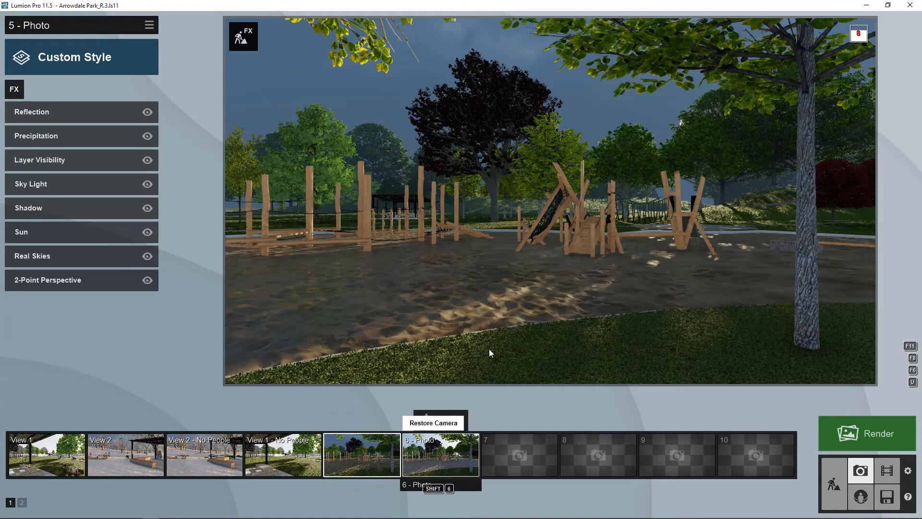
- Load the Rainy Afternoon.lme effects file onto Photo 6
click(441, 456)
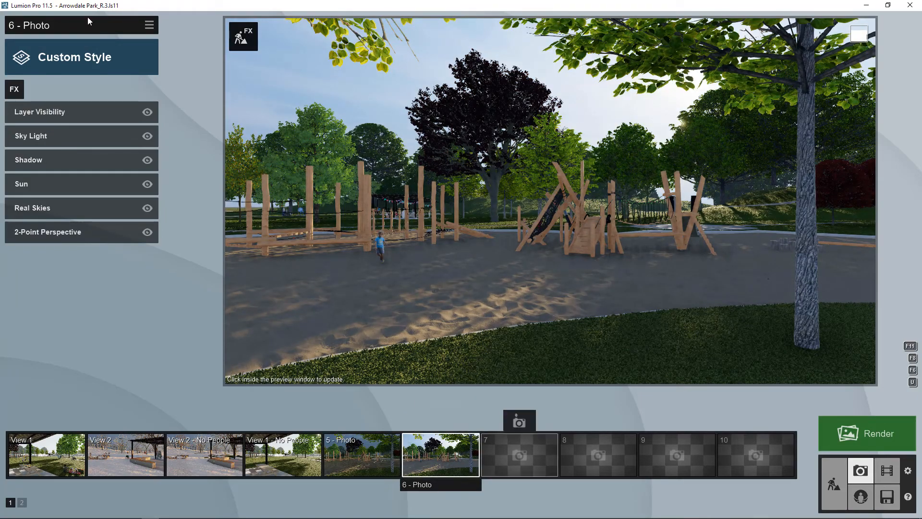
click(146, 26)
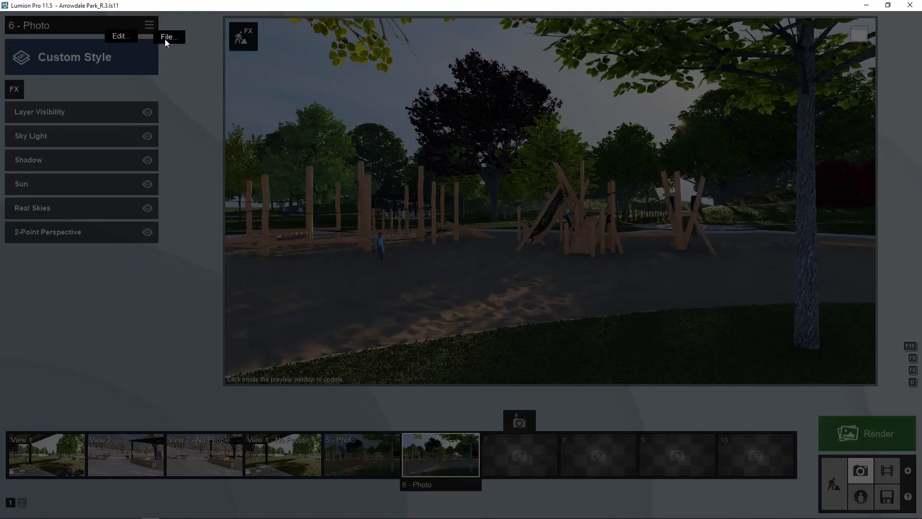
click(165, 39)
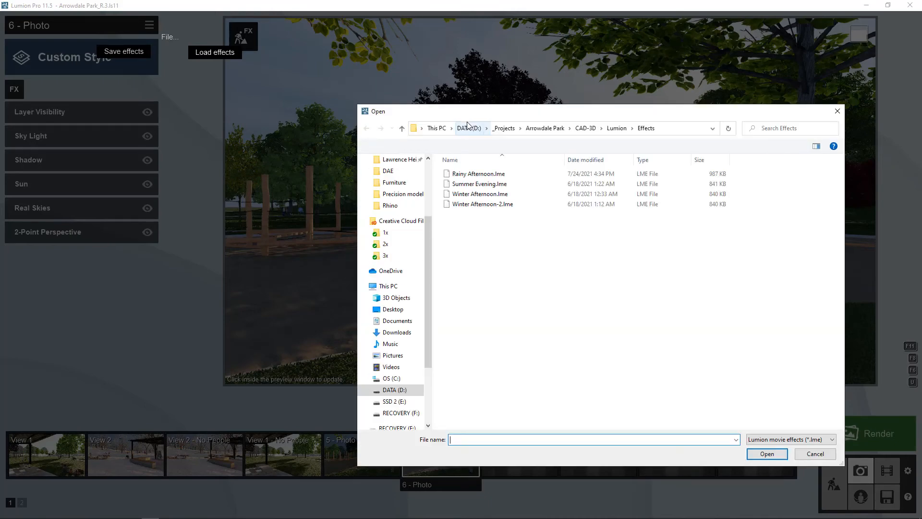
click(482, 175)
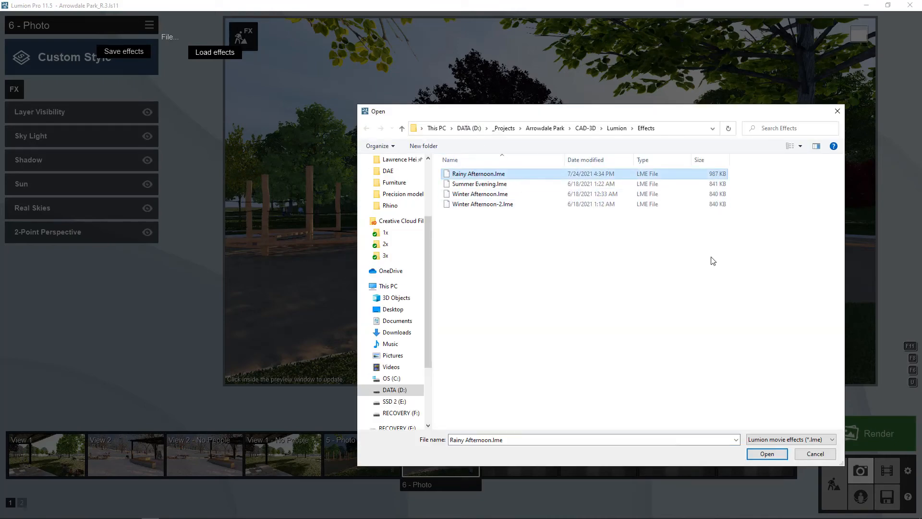
click(764, 453)
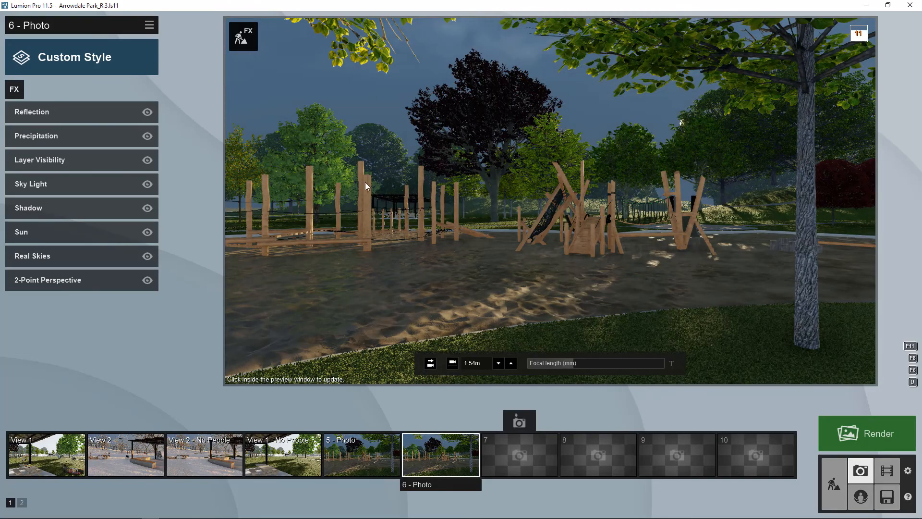
- Turn on layer 6 in Layer Visibility to show the child figure, then reselect Photo 5
click(44, 159)
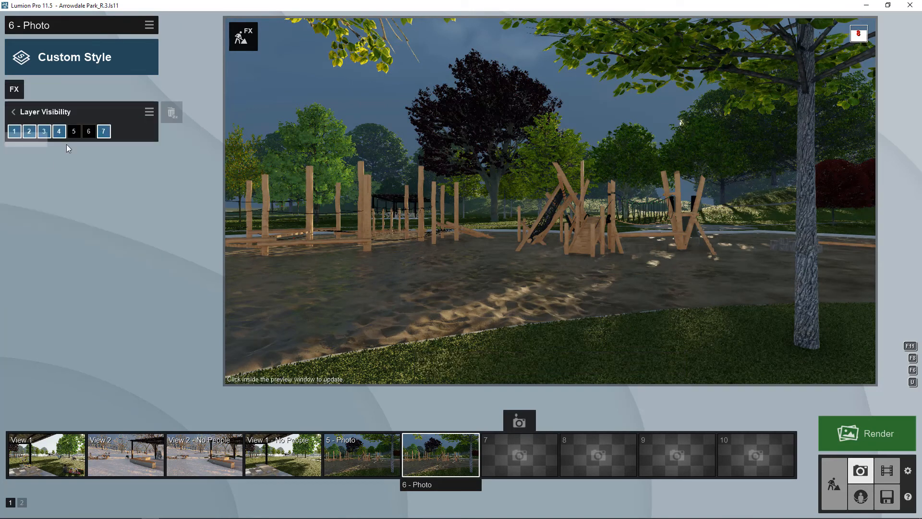
click(89, 131)
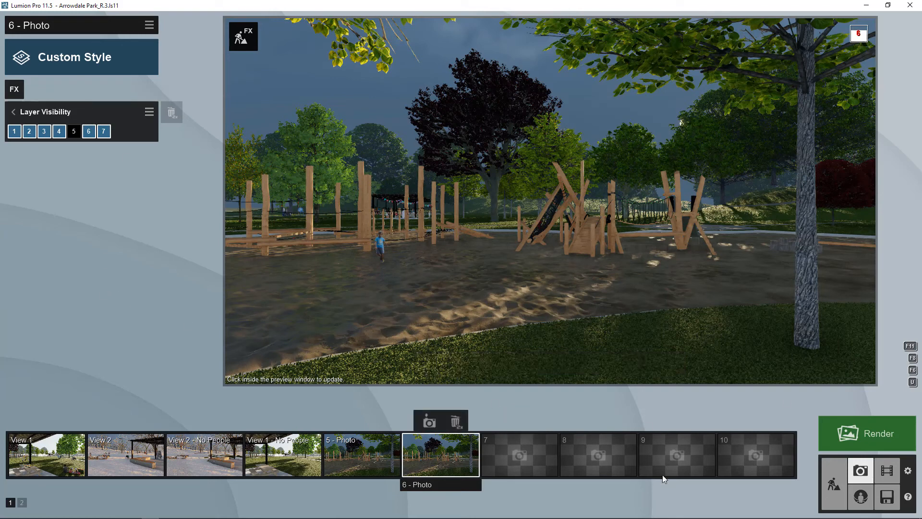
click(13, 112)
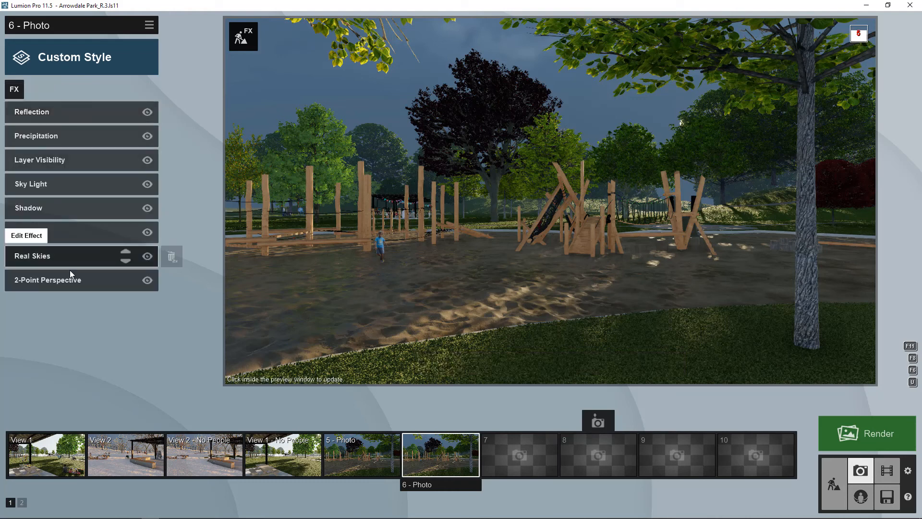
click(386, 457)
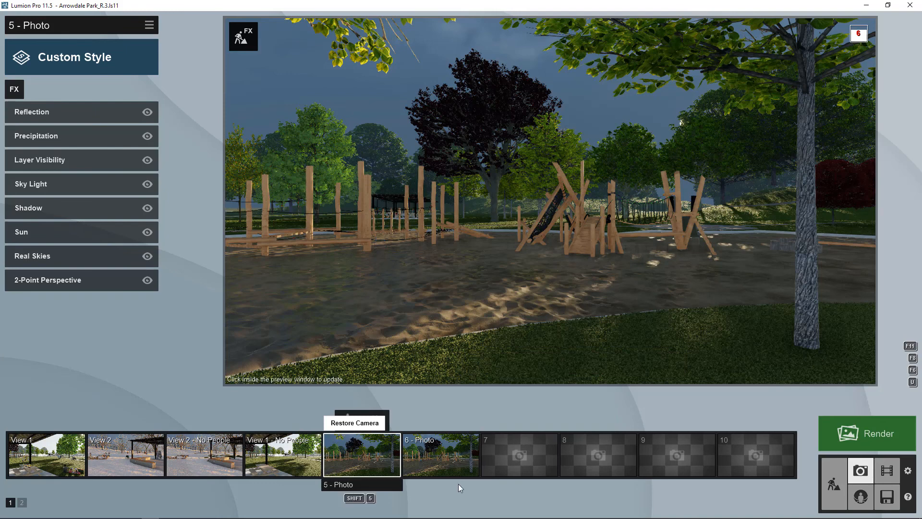